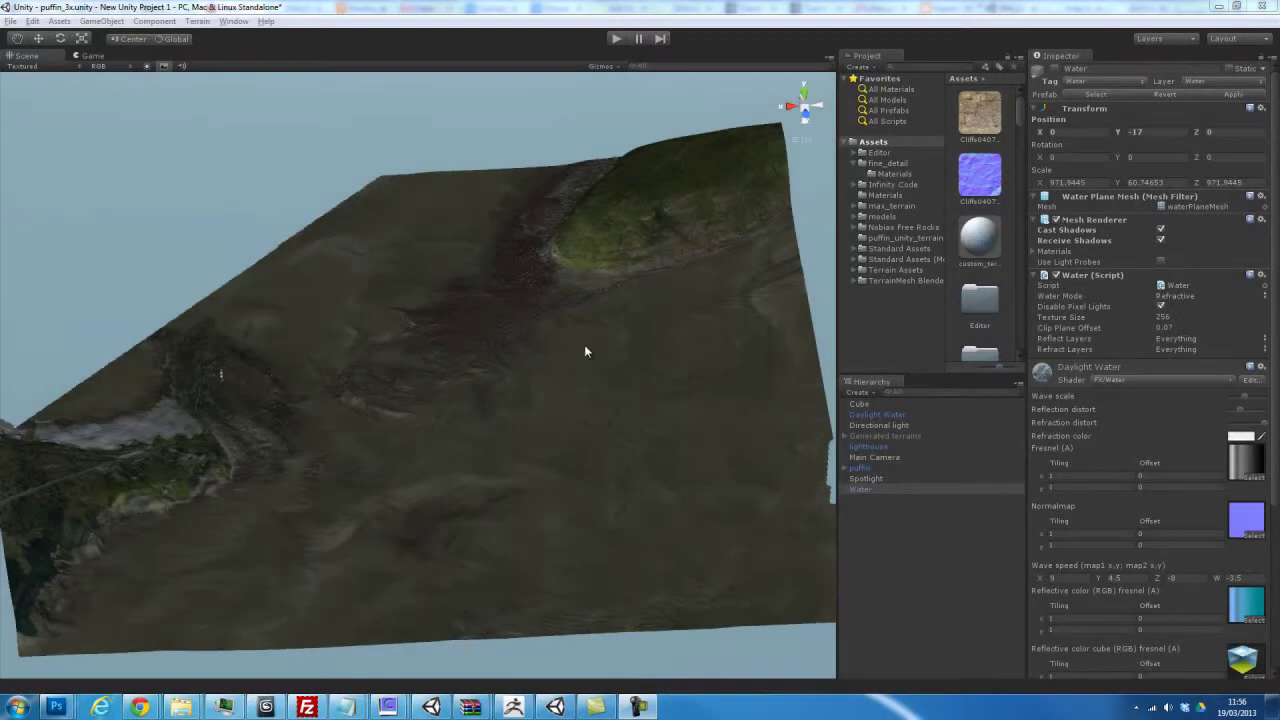
# Step: Deselect Water, then zoom in and orbit close over the terrain's photo-textured surface and rocky ridge
pyautogui.moveTo(550, 350)
pyautogui.mouseDown()
pyautogui.moveTo(625, 328)
pyautogui.moveTo(586, 280)
pyautogui.mouseUp()
pyautogui.scroll(5, 500, 380)
pyautogui.scroll(2, 499, 385)
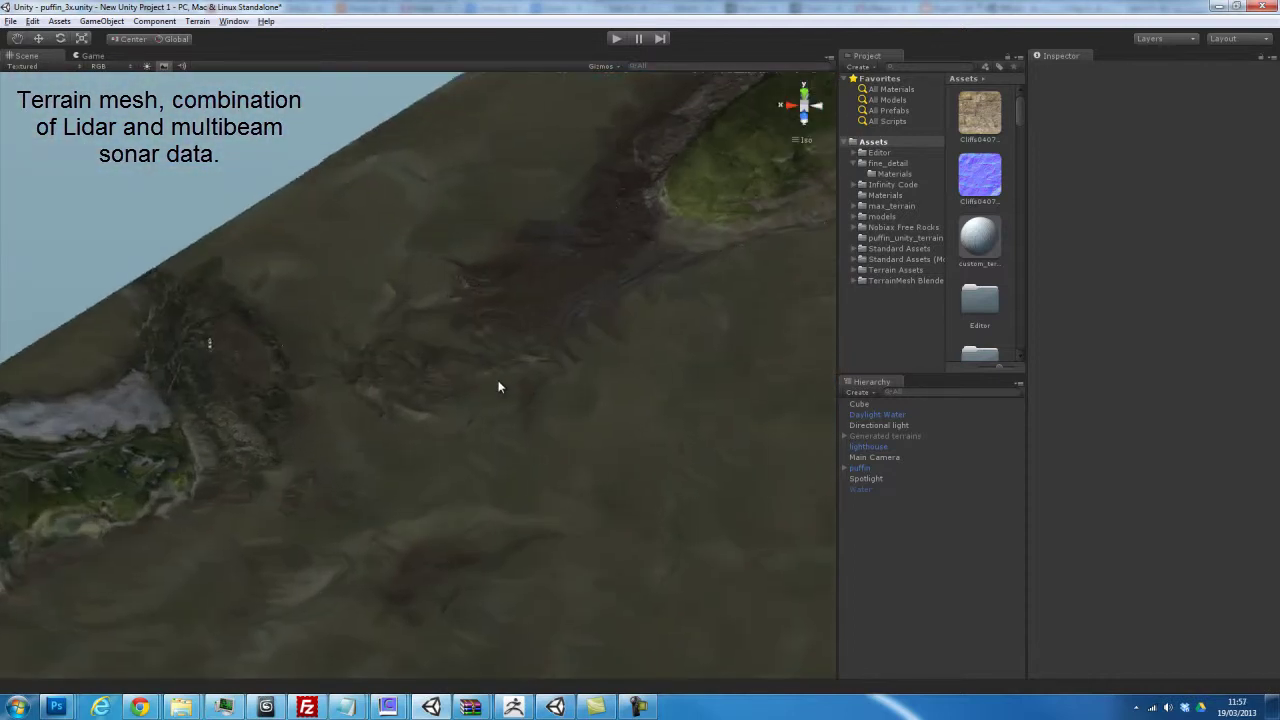
pyautogui.scroll(2, 476, 375)
pyautogui.scroll(2, 476, 378)
pyautogui.scroll(2, 476, 381)
pyautogui.keyDown('alt'); pyautogui.scroll(2, 475, 375); pyautogui.keyUp('alt')
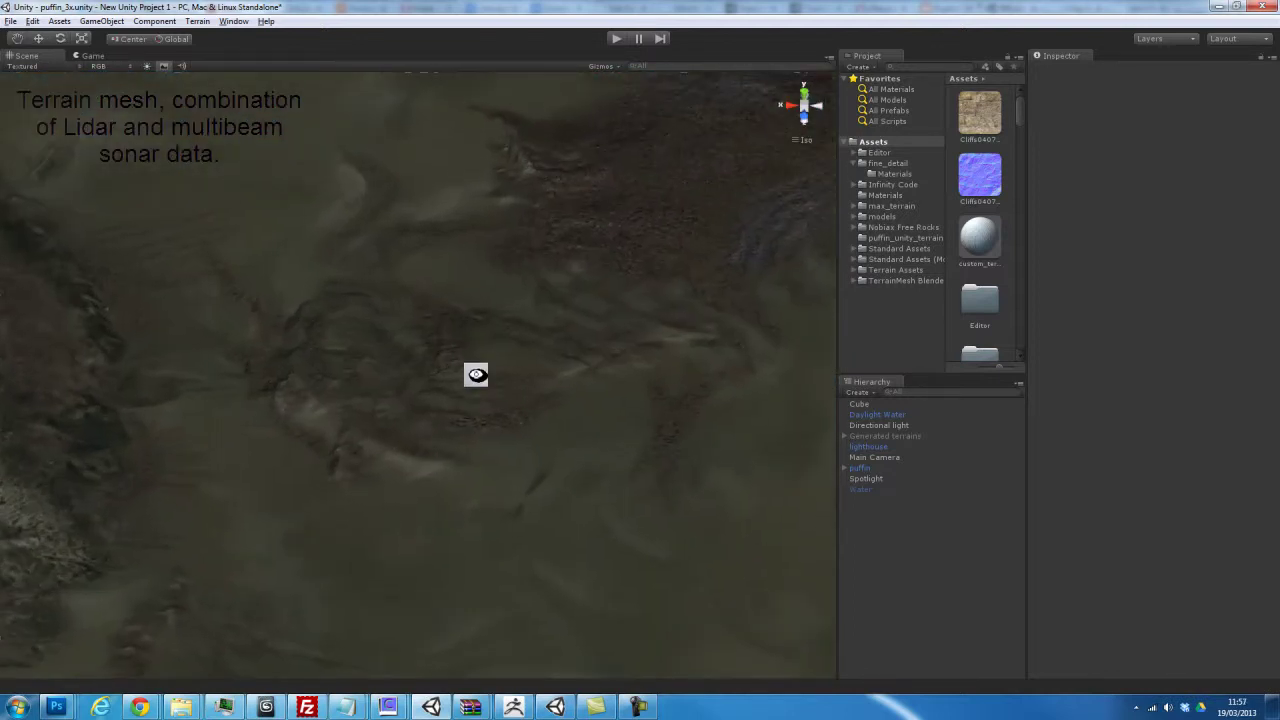
pyautogui.keyDown('alt'); pyautogui.scroll(2, 475, 375); pyautogui.keyUp('alt')
pyautogui.keyDown('alt'); pyautogui.scroll(2, 475, 375); pyautogui.keyUp('alt')
pyautogui.moveTo(456, 402)
pyautogui.keyDown('alt'); pyautogui.mouseDown()
pyautogui.moveTo(528, 386)
pyautogui.moveTo(457, 386)
pyautogui.mouseUp(); pyautogui.keyUp('alt')
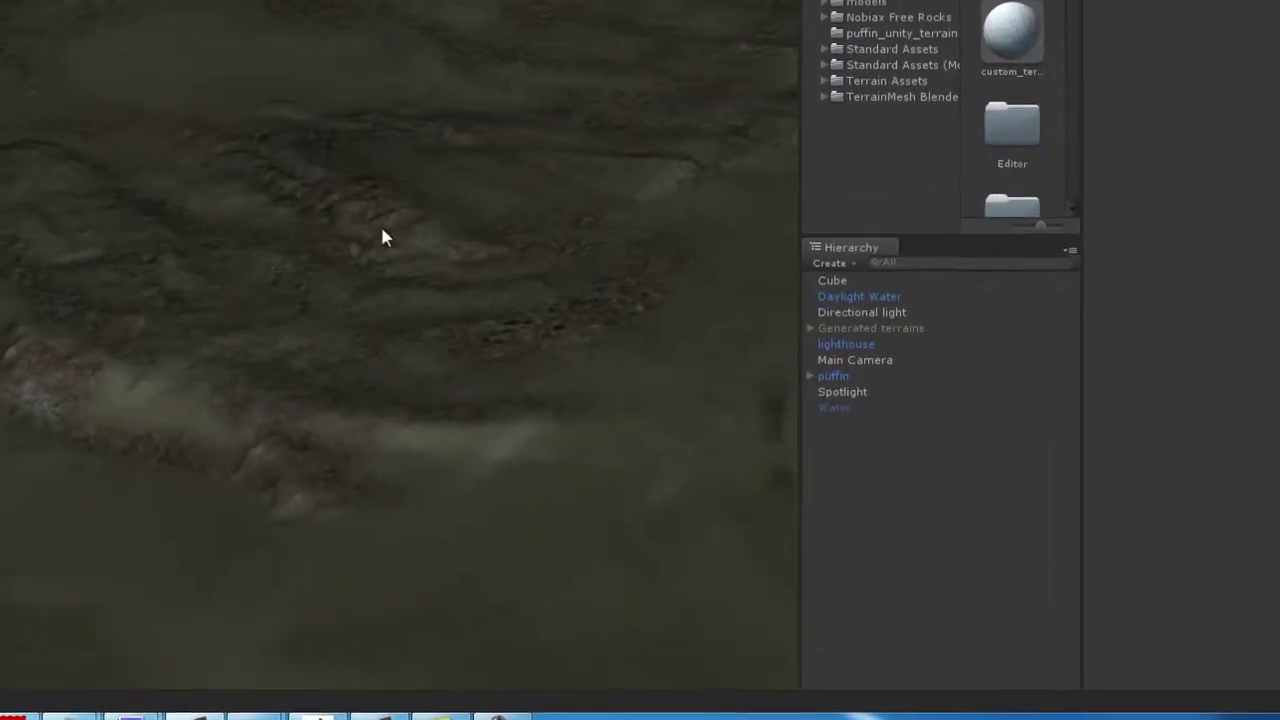
pyautogui.moveTo(382, 237)
pyautogui.keyDown('alt'); pyautogui.mouseDown()
pyautogui.moveTo(357, 243)
pyautogui.moveTo(407, 231)
pyautogui.mouseUp(); pyautogui.keyUp('alt')
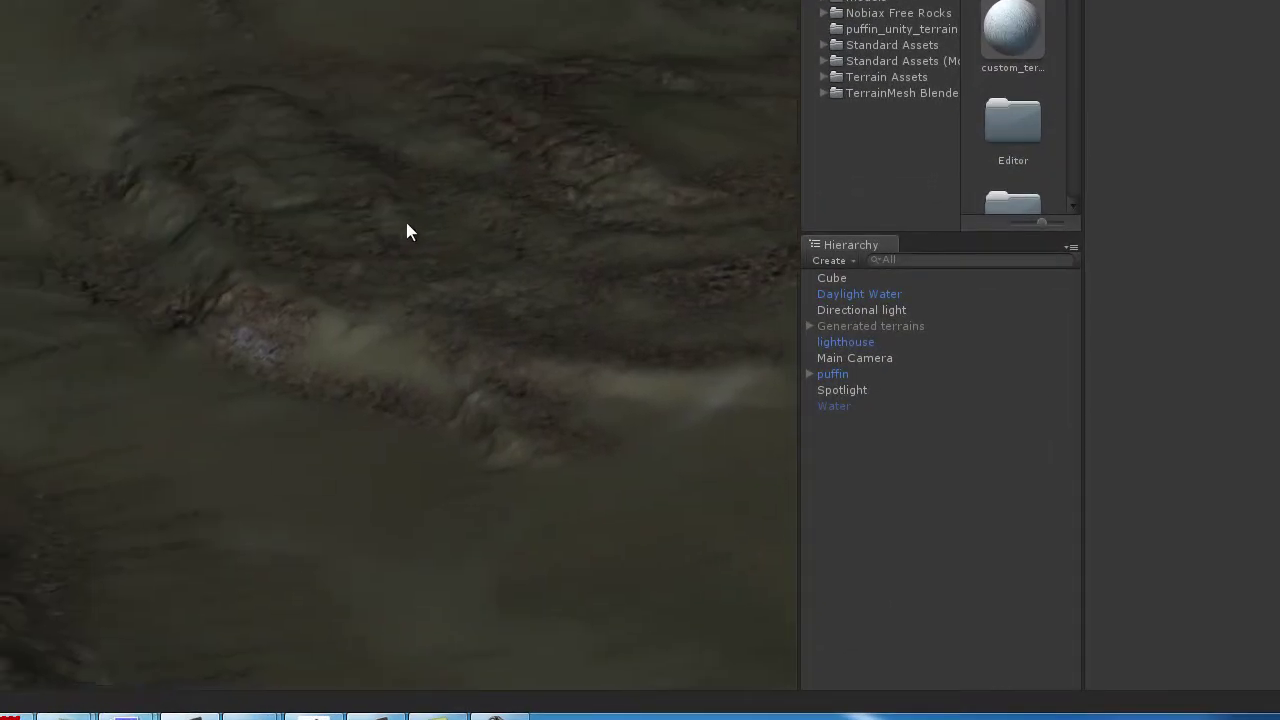
# Step: Select the puffin mesh and orbit to a low, close angle on its dense wireframe
pyautogui.click(835, 376)
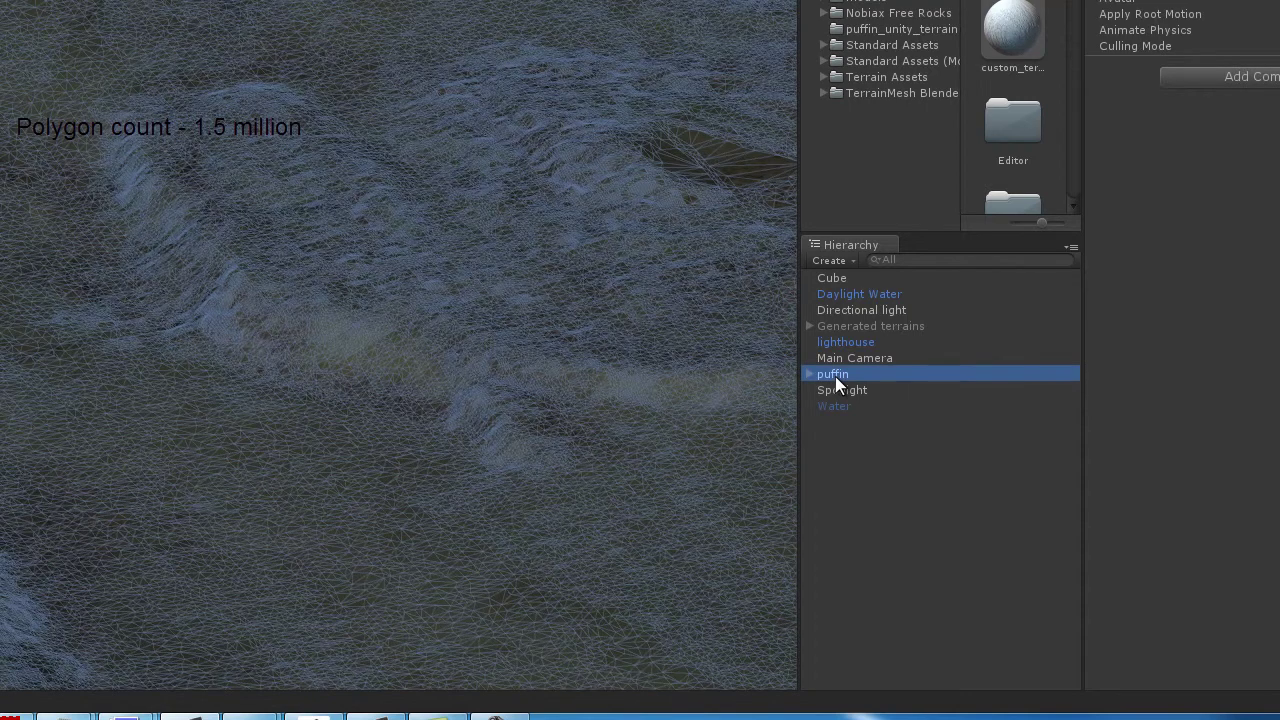
pyautogui.moveTo(363, 307)
pyautogui.keyDown('alt'); pyautogui.mouseDown()
pyautogui.moveTo(514, 223)
pyautogui.moveTo(510, 178)
pyautogui.moveTo(457, 183)
pyautogui.moveTo(409, 274)
pyautogui.mouseUp(); pyautogui.keyUp('alt')
pyautogui.scroll(-5, 106, 243)
pyautogui.scroll(2, 108, 247)
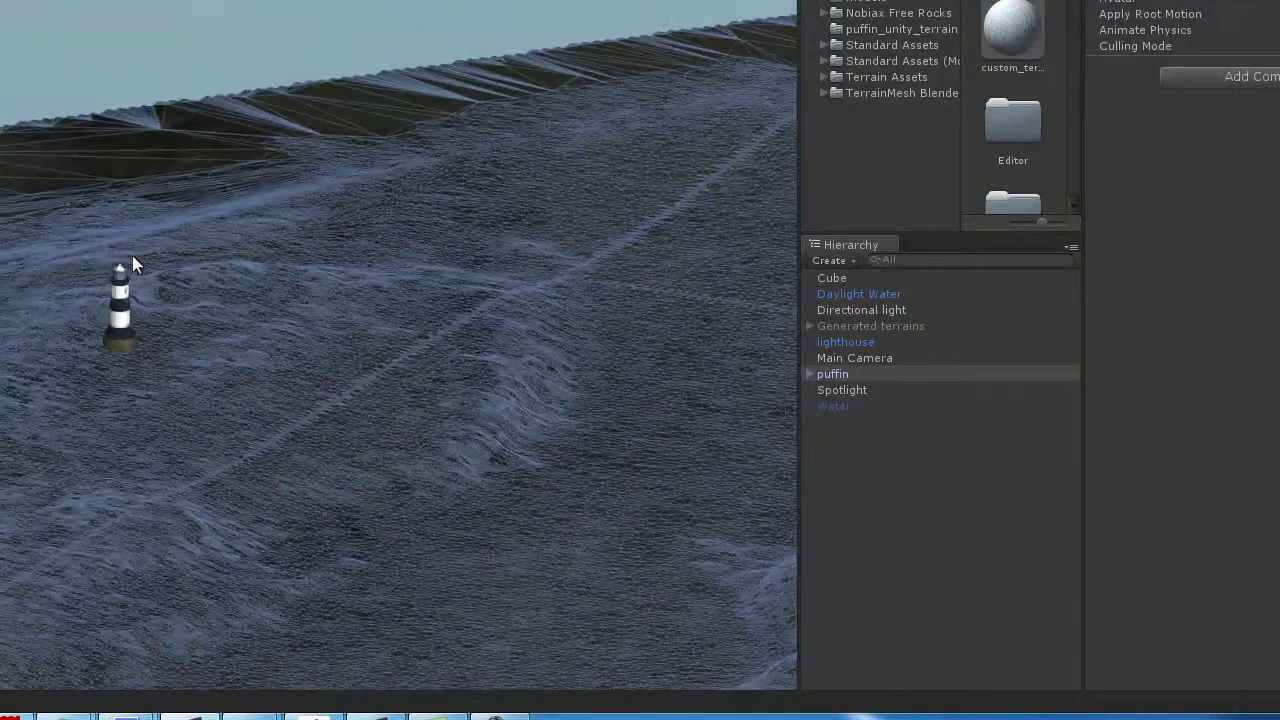
pyautogui.scroll(-2, 466, 400)
pyautogui.scroll(-3, 467, 401)
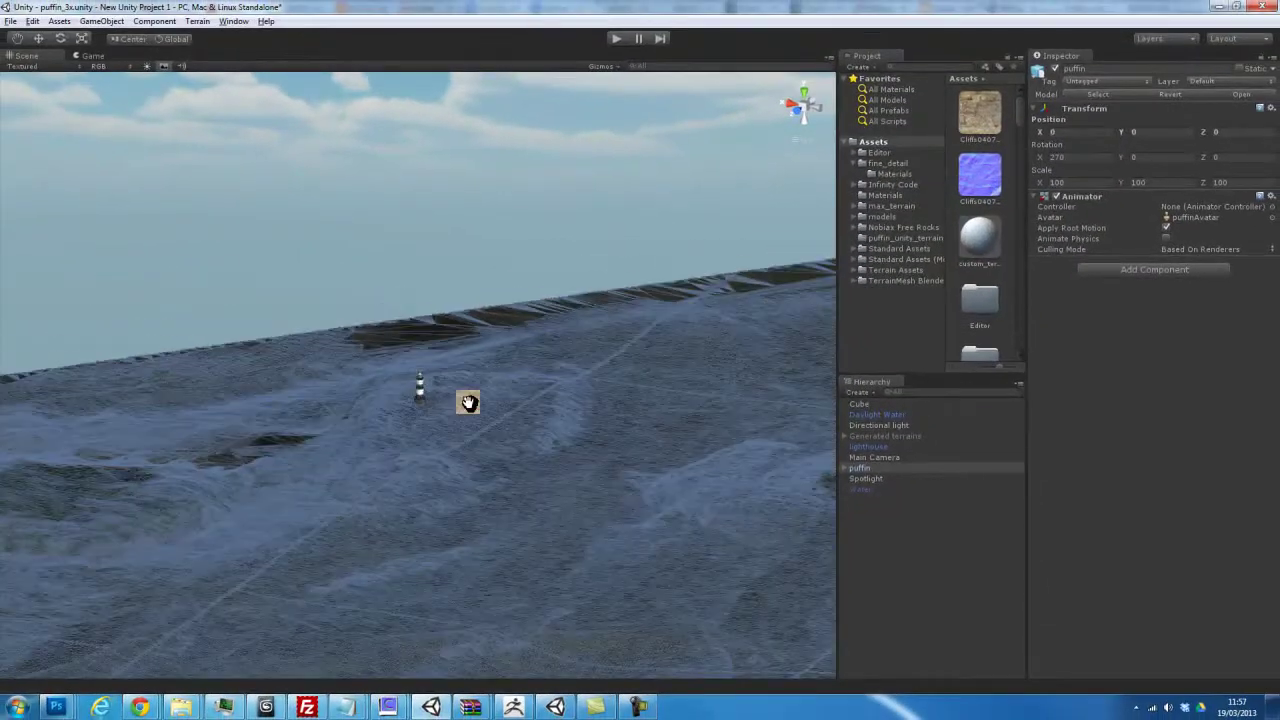
# Step: Orbit up toward the mountain, then deselect puffin to return to the plain textured island
pyautogui.moveTo(471, 402)
pyautogui.keyDown('alt'); pyautogui.mouseDown()
pyautogui.moveTo(266, 334)
pyautogui.moveTo(160, 370)
pyautogui.moveTo(205, 410)
pyautogui.mouseUp(); pyautogui.keyUp('alt')
pyautogui.moveTo(216, 294)
pyautogui.keyDown('alt'); pyautogui.mouseDown()
pyautogui.moveTo(523, 326)
pyautogui.moveTo(672, 289)
pyautogui.moveTo(537, 266)
pyautogui.moveTo(860, 314)
pyautogui.moveTo(826, 286)
pyautogui.mouseUp(); pyautogui.keyUp('alt')
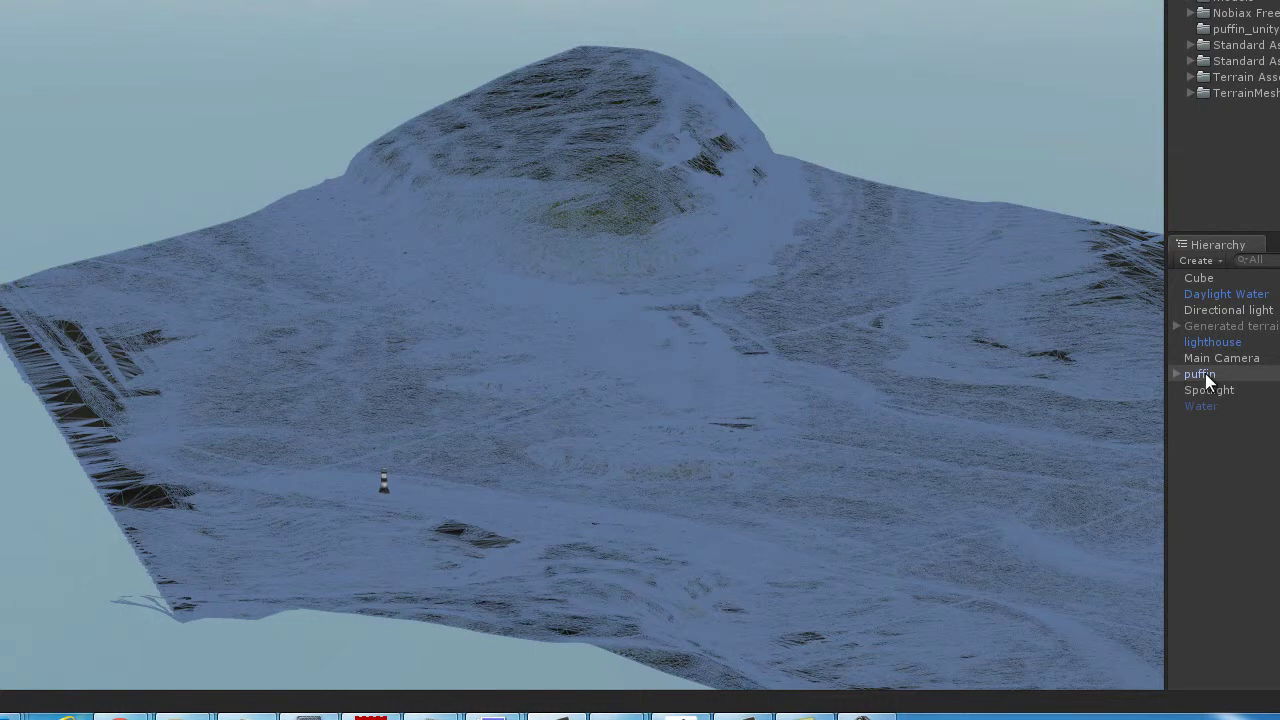
pyautogui.click(1218, 449)
pyautogui.moveTo(847, 329)
pyautogui.keyDown('alt'); pyautogui.mouseDown()
pyautogui.moveTo(831, 517)
pyautogui.moveTo(842, 280)
pyautogui.mouseUp(); pyautogui.keyUp('alt')
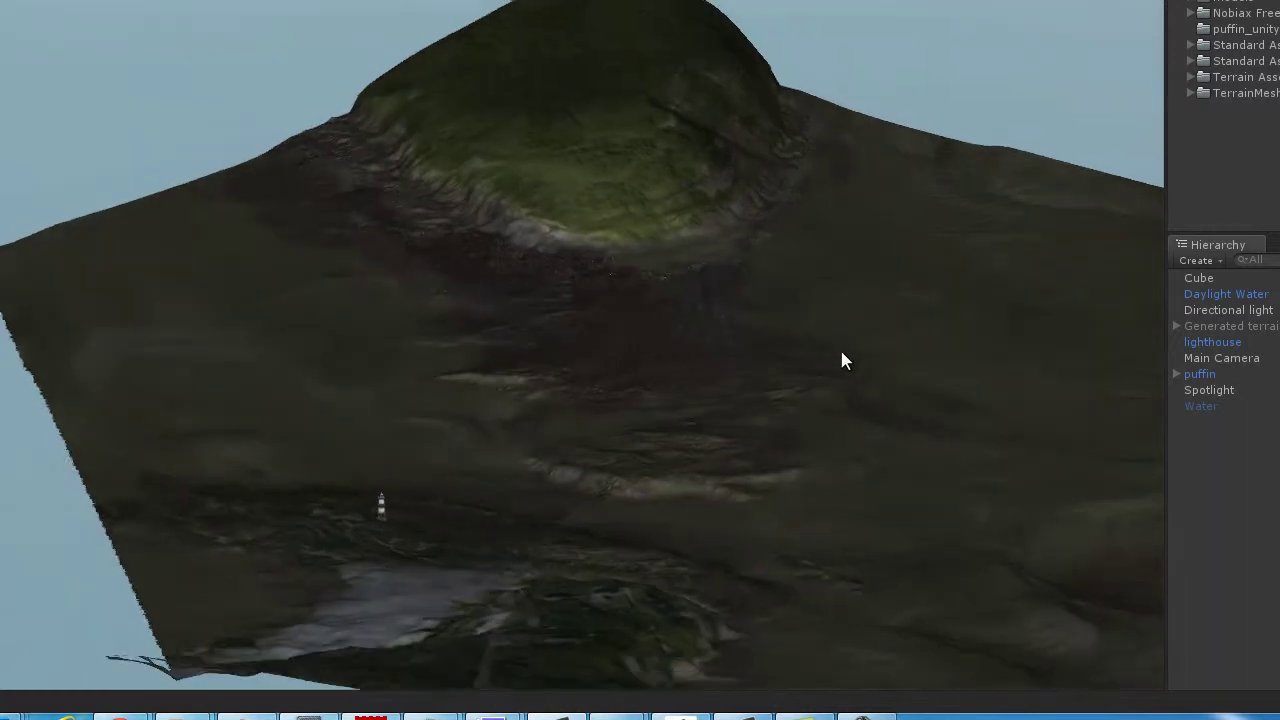
# Step: Deactivate the puffin mesh in the Inspector and orbit around the revealed Unity terrain's hill
pyautogui.click(1209, 326)
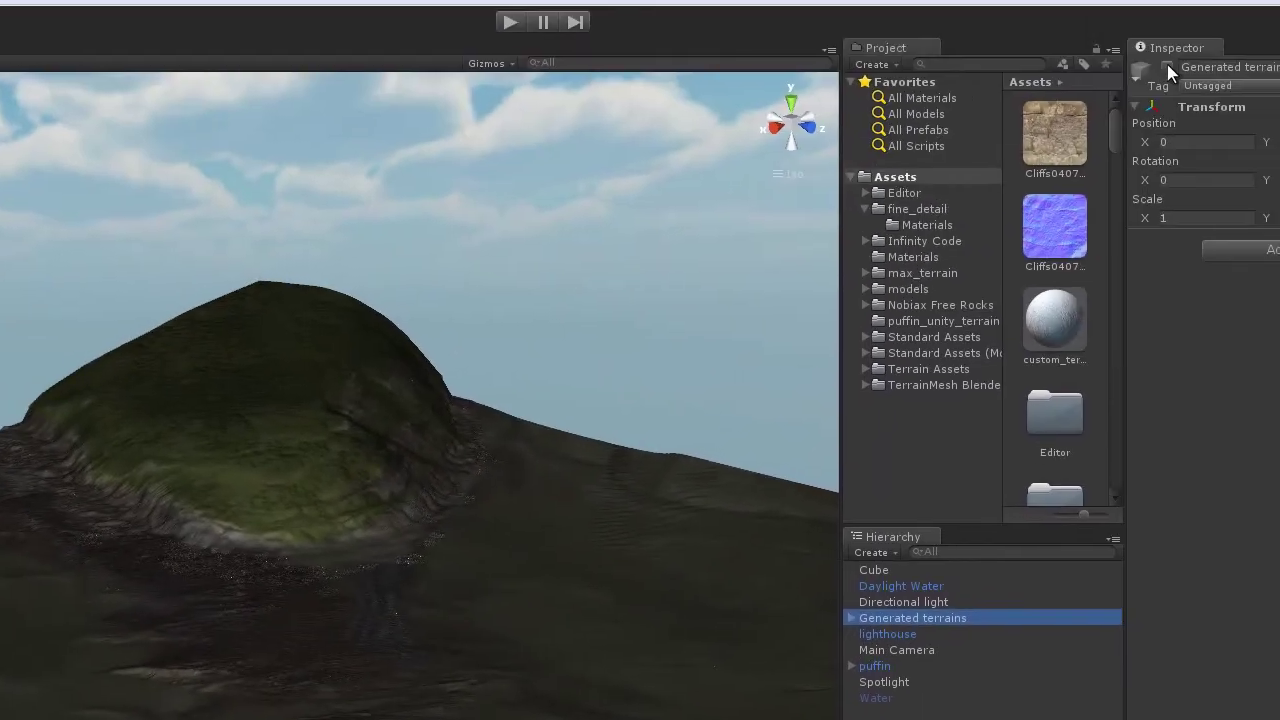
pyautogui.click(1167, 64)
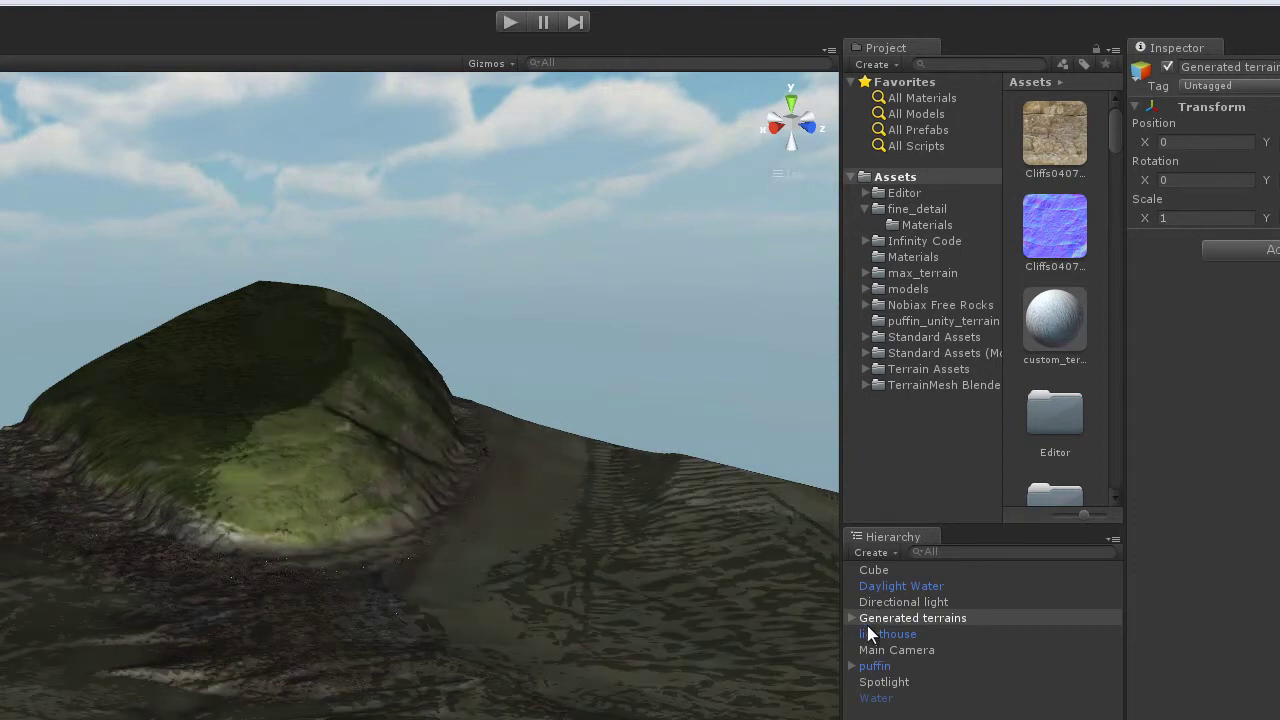
pyautogui.click(875, 666)
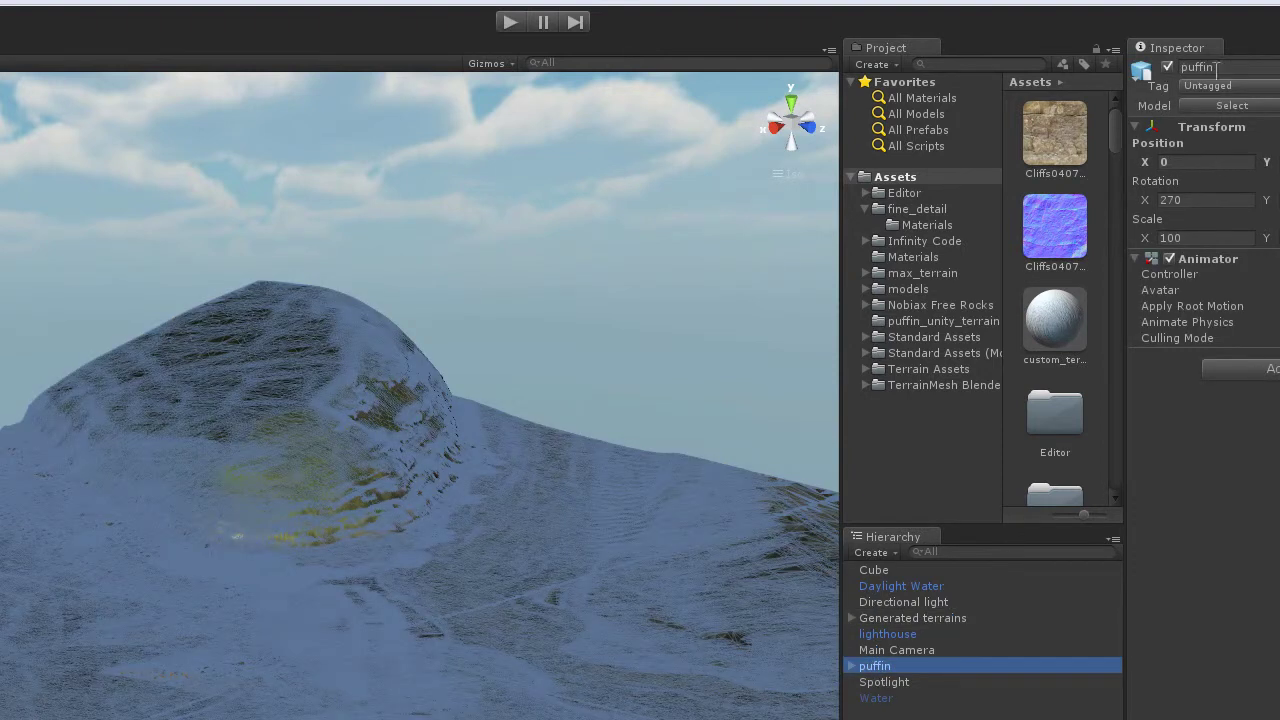
pyautogui.click(1167, 65)
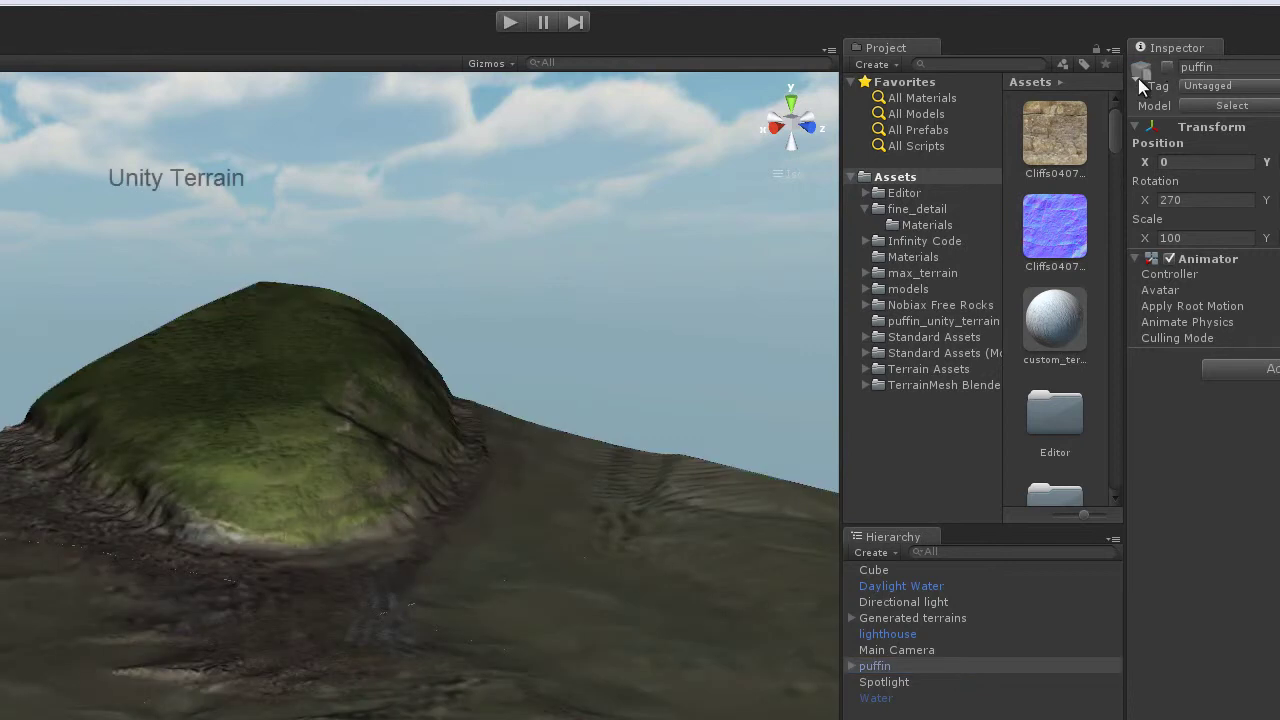
pyautogui.moveTo(389, 483)
pyautogui.mouseDown(button='right')
pyautogui.moveTo(60, 516)
pyautogui.moveTo(366, 503)
pyautogui.mouseUp(button='right')
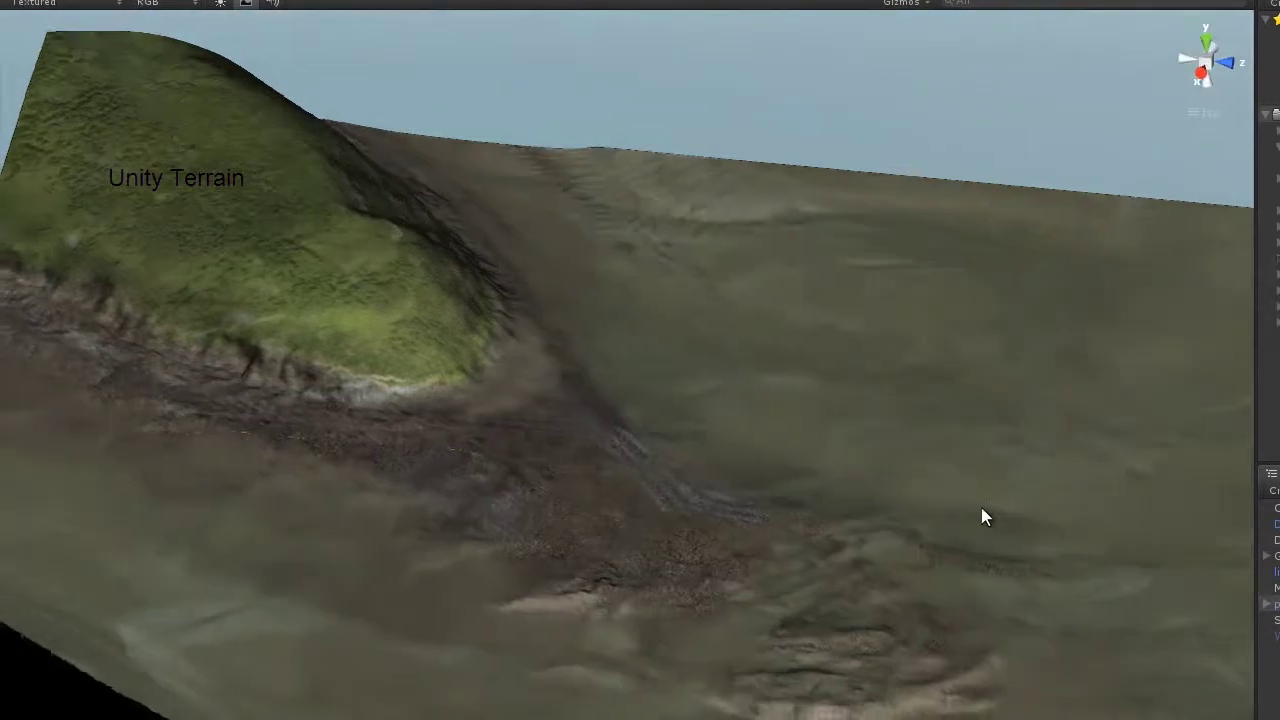
pyautogui.moveTo(981, 507); pyautogui.dragTo(715, 396, button='right')
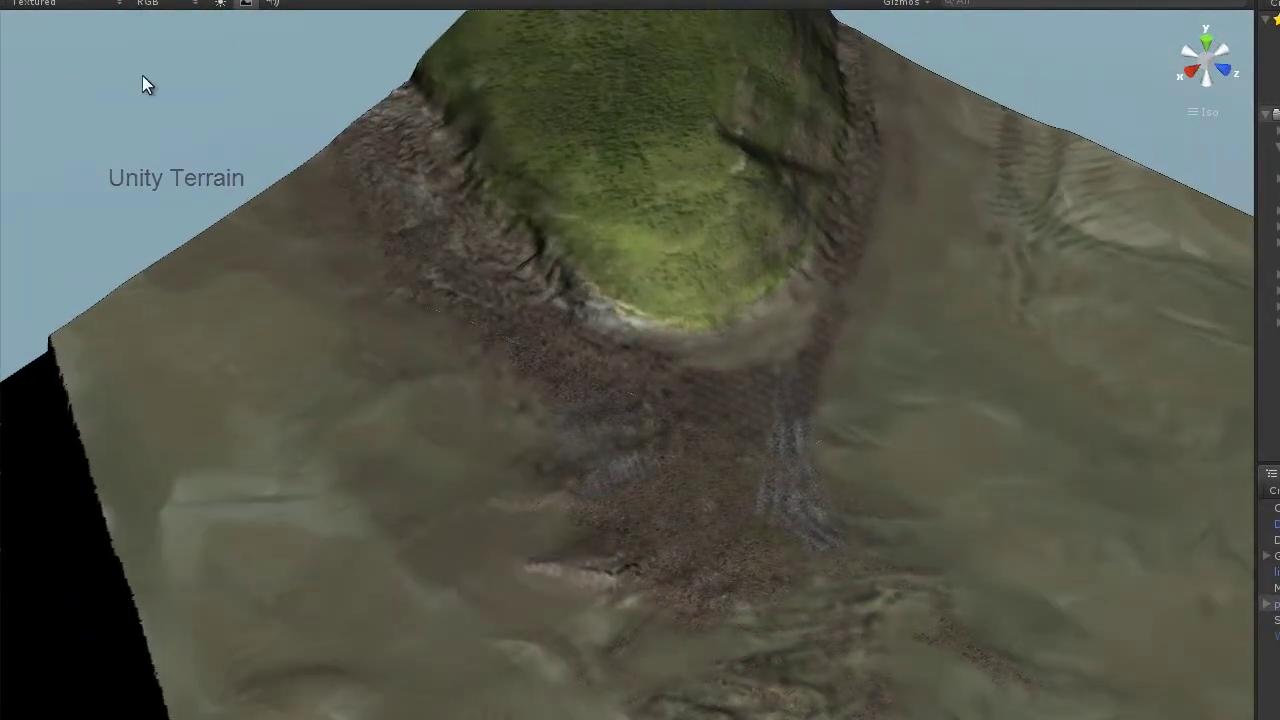
# Step: Switch the Scene draw mode to Textured Wire and orbit the terrain to a new angle
pyautogui.click(88, 4)
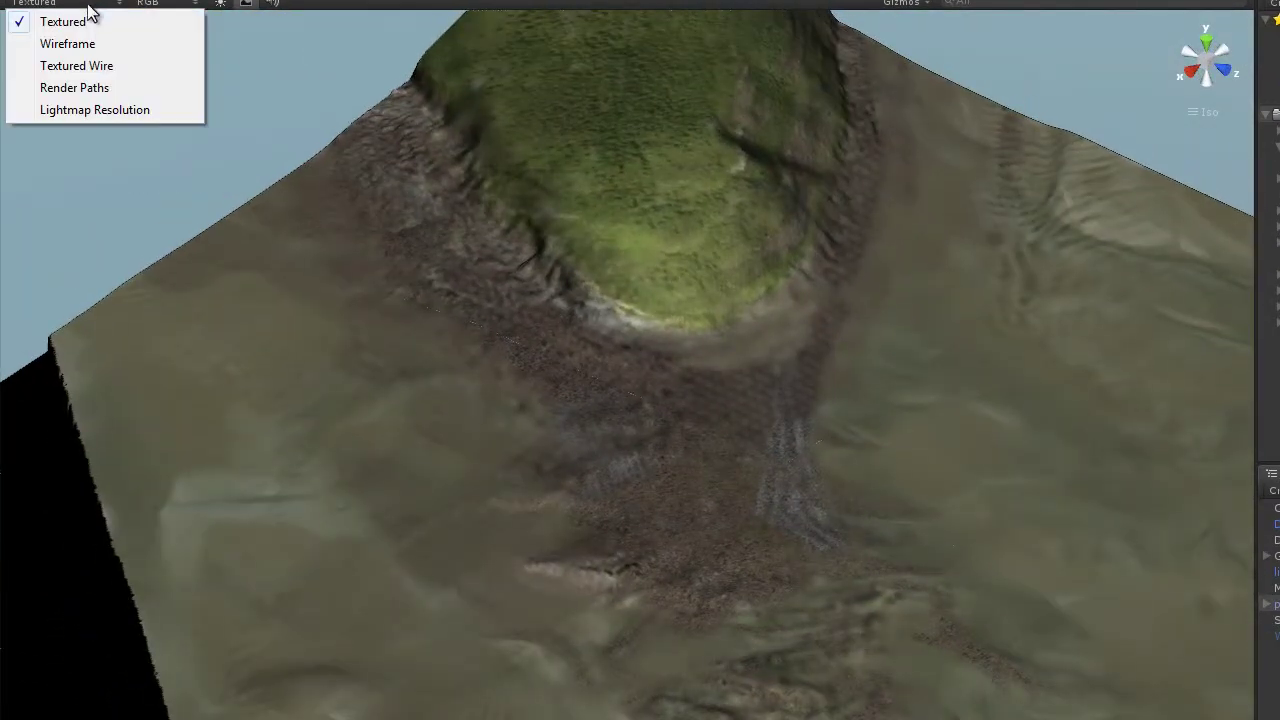
pyautogui.click(86, 64)
pyautogui.scroll(3, 689, 451)
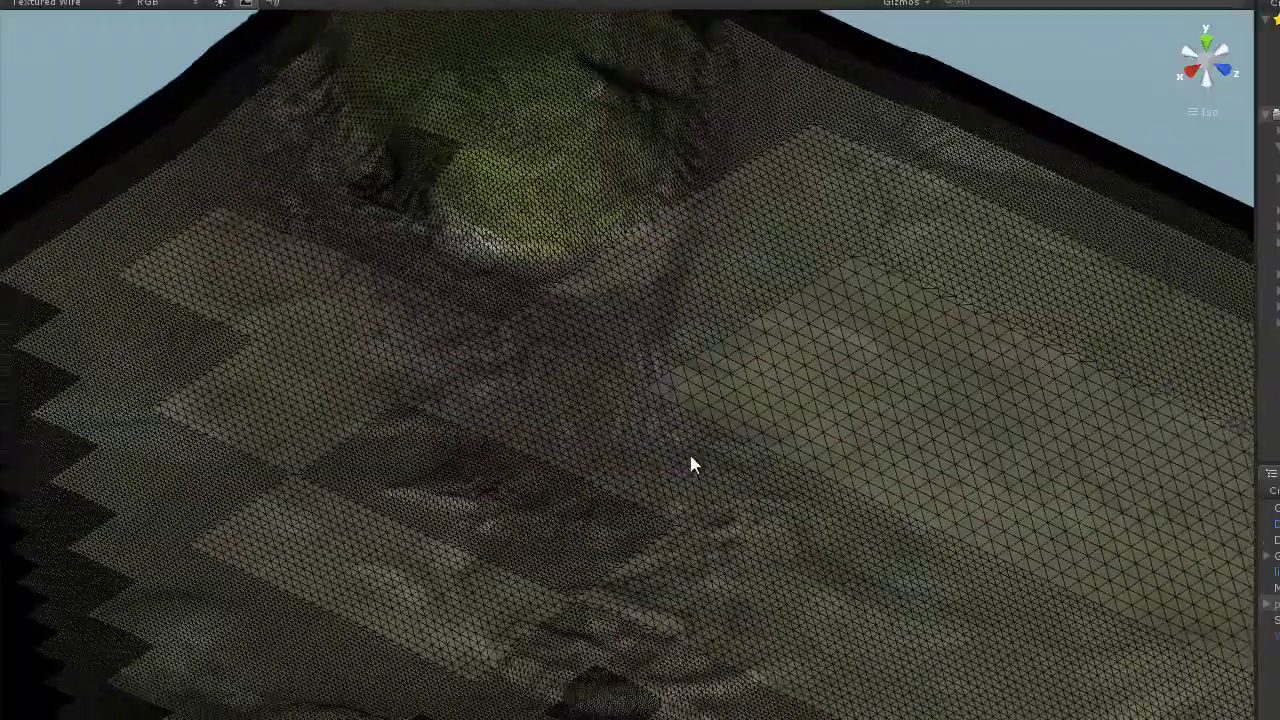
pyautogui.scroll(3, 688, 466)
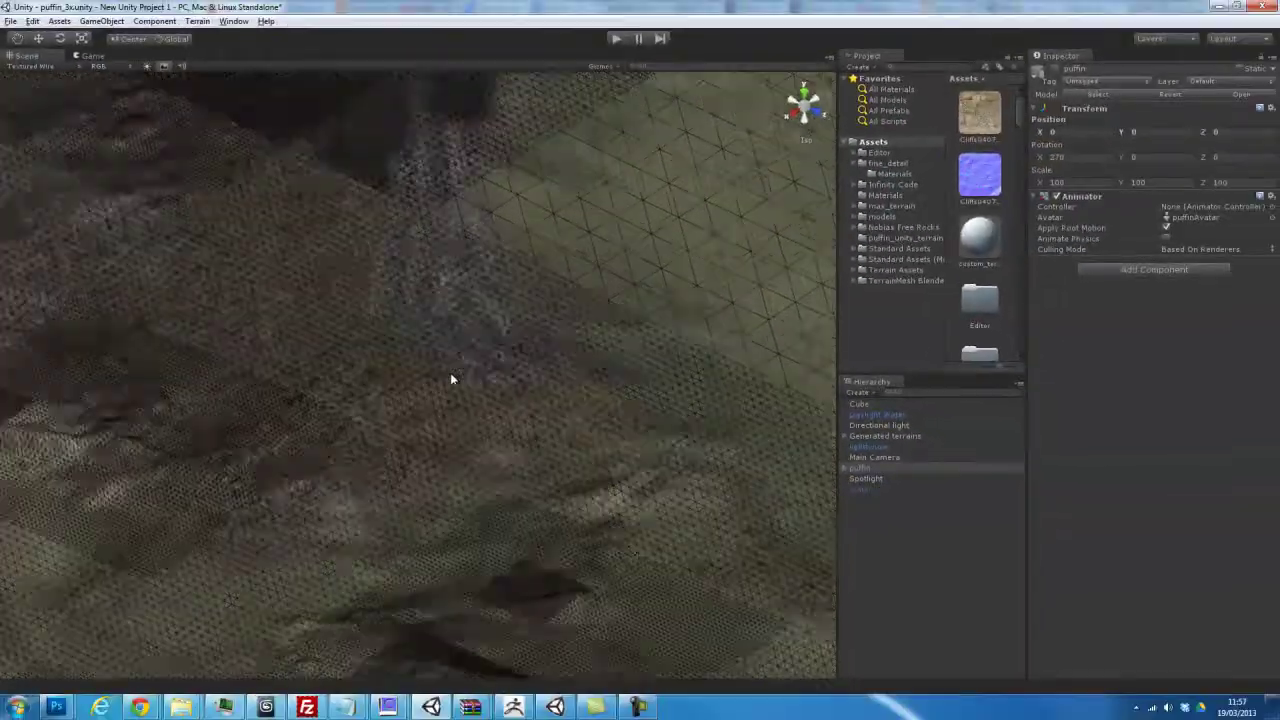
pyautogui.moveTo(450, 378)
pyautogui.keyDown('alt'); pyautogui.mouseDown()
pyautogui.moveTo(498, 368)
pyautogui.moveTo(705, 164)
pyautogui.mouseUp(); pyautogui.keyUp('alt')
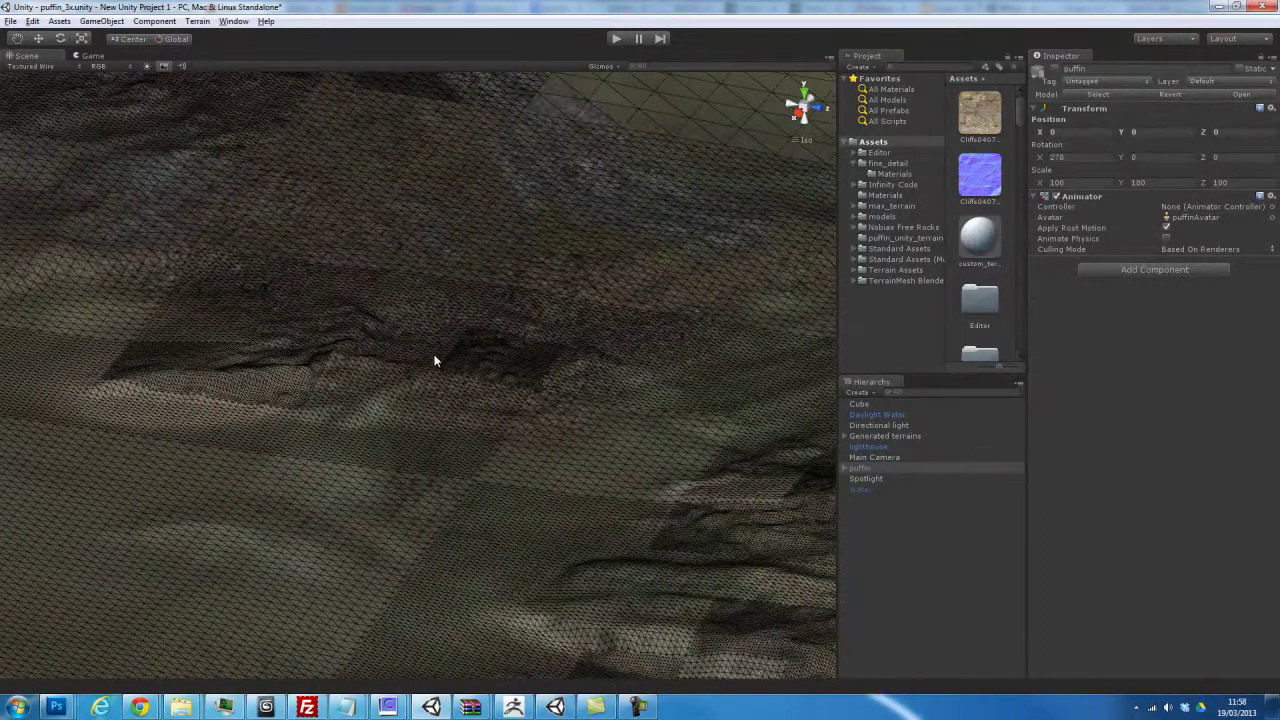
# Step: Zoom in close over the wire mesh, then set the draw mode back to Textured
pyautogui.scroll(2, 434, 361)
pyautogui.scroll(2, 434, 361)
pyautogui.scroll(2, 434, 361)
pyautogui.scroll(2, 434, 361)
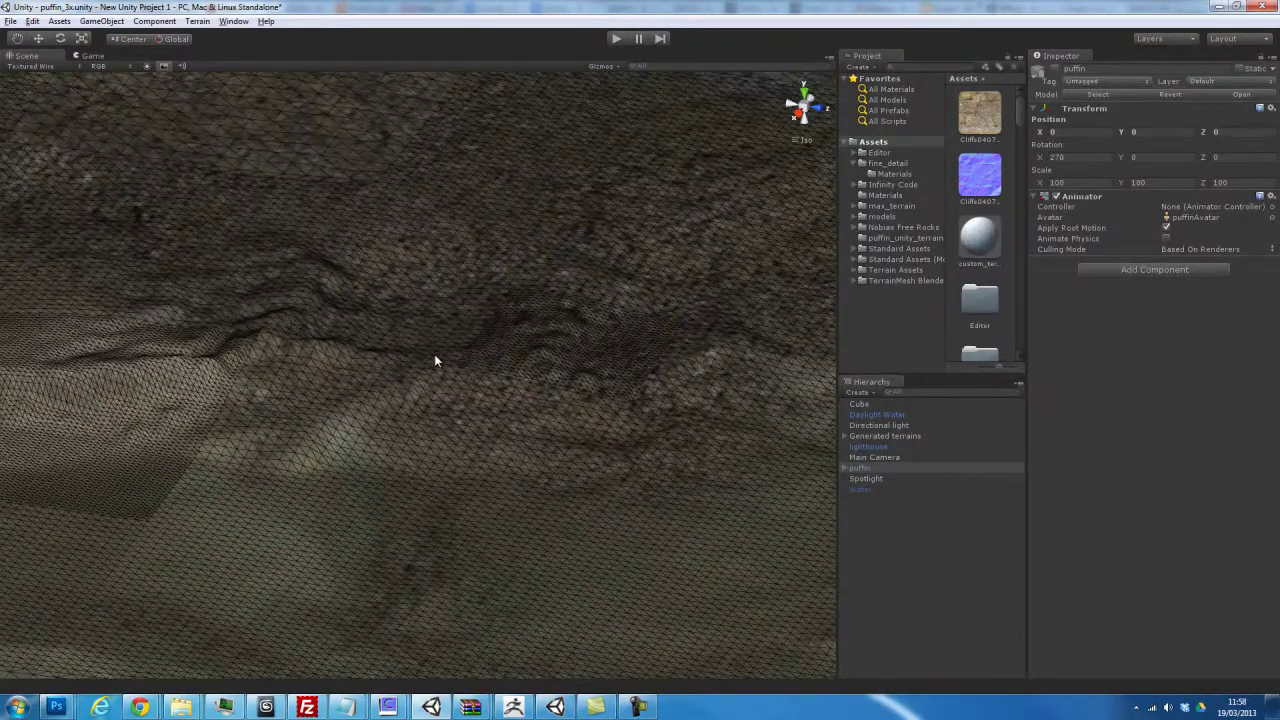
pyautogui.scroll(2, 434, 361)
pyautogui.scroll(2, 434, 361)
pyautogui.scroll(2, 434, 361)
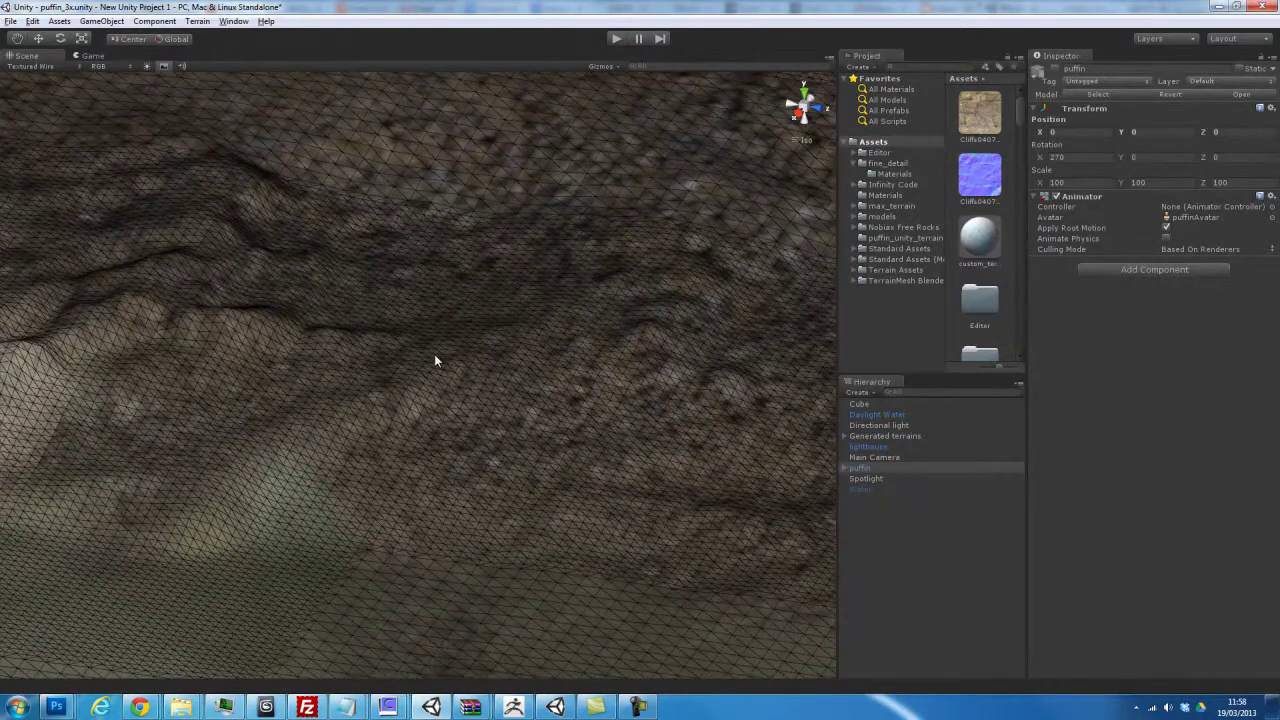
pyautogui.scroll(2, 434, 361)
pyautogui.scroll(2, 434, 361)
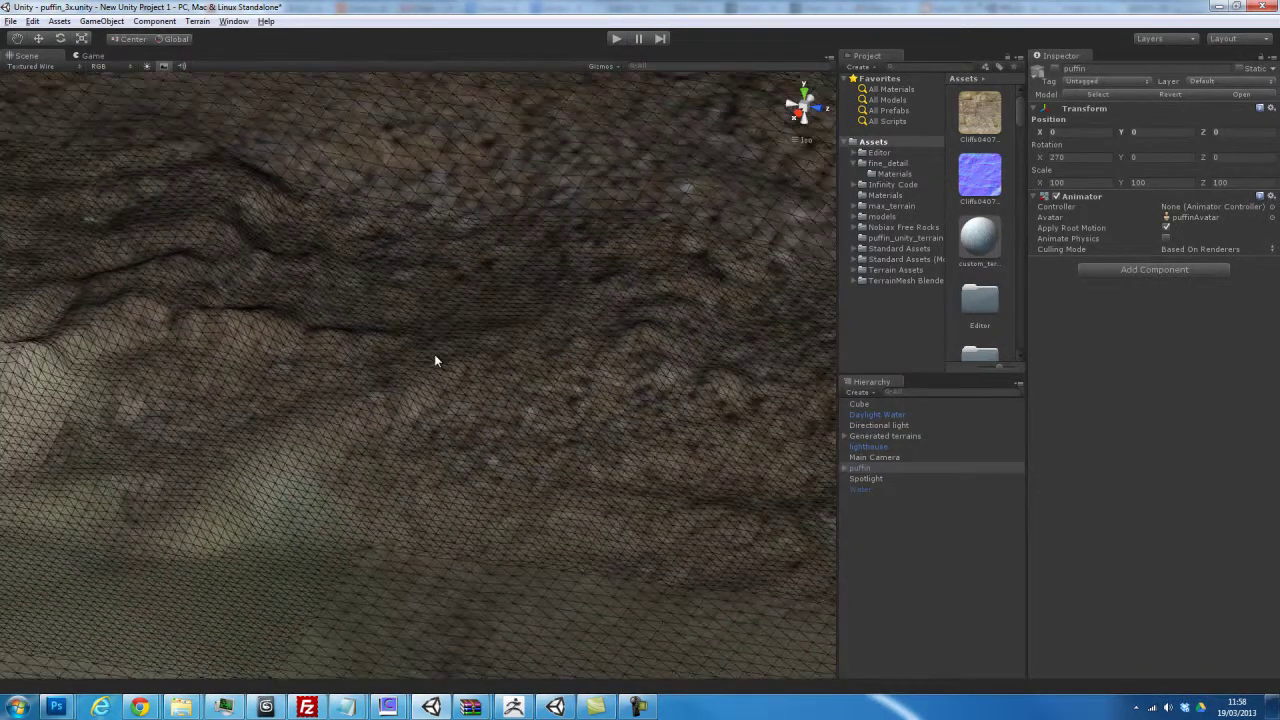
pyautogui.scroll(2, 434, 361)
pyautogui.scroll(2, 434, 361)
pyautogui.scroll(2, 434, 361)
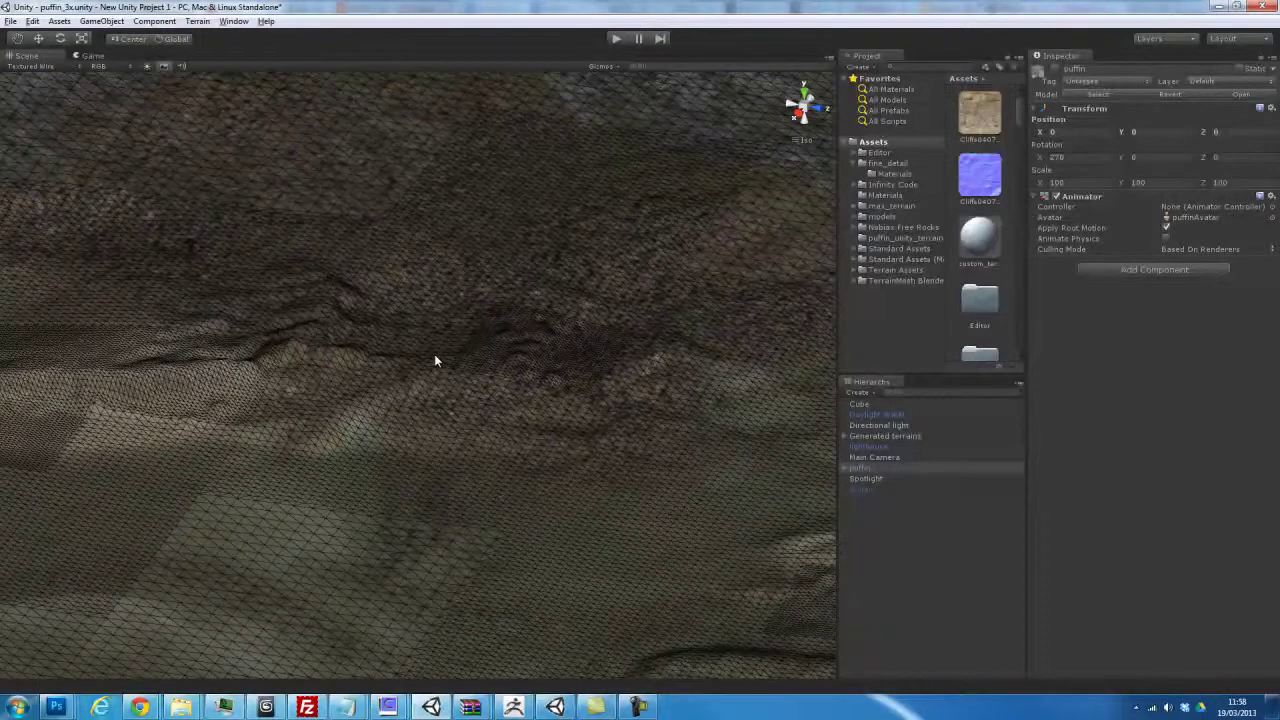
pyautogui.scroll(-2, 434, 361)
pyautogui.scroll(-2, 434, 361)
pyautogui.scroll(-2, 434, 361)
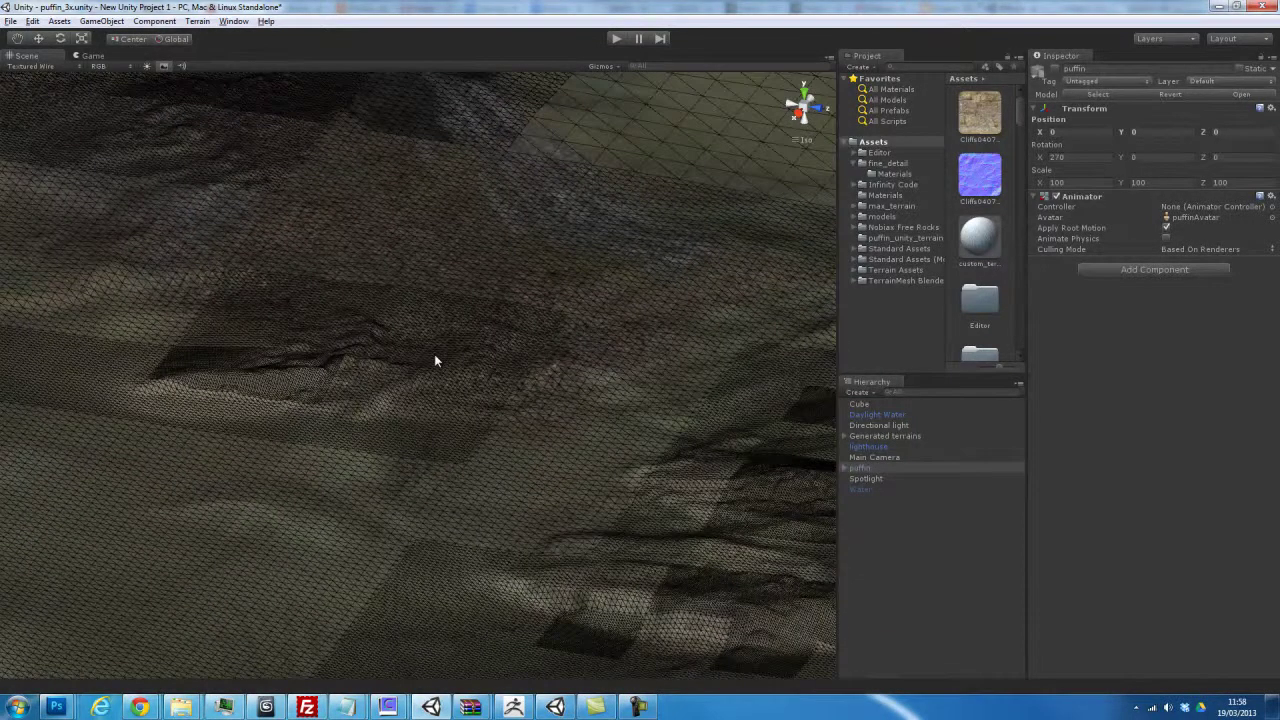
pyautogui.scroll(-2, 434, 361)
pyautogui.scroll(-2, 434, 361)
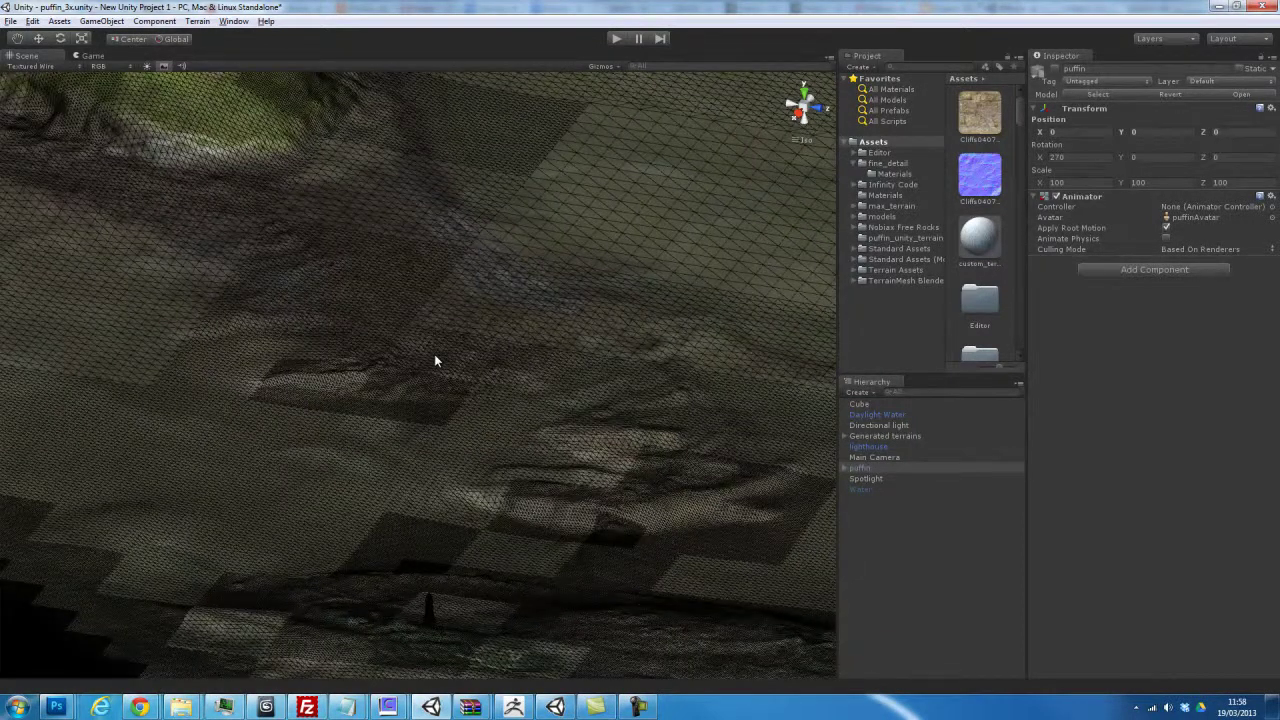
pyautogui.scroll(-2, 435, 361)
pyautogui.scroll(-2, 435, 361)
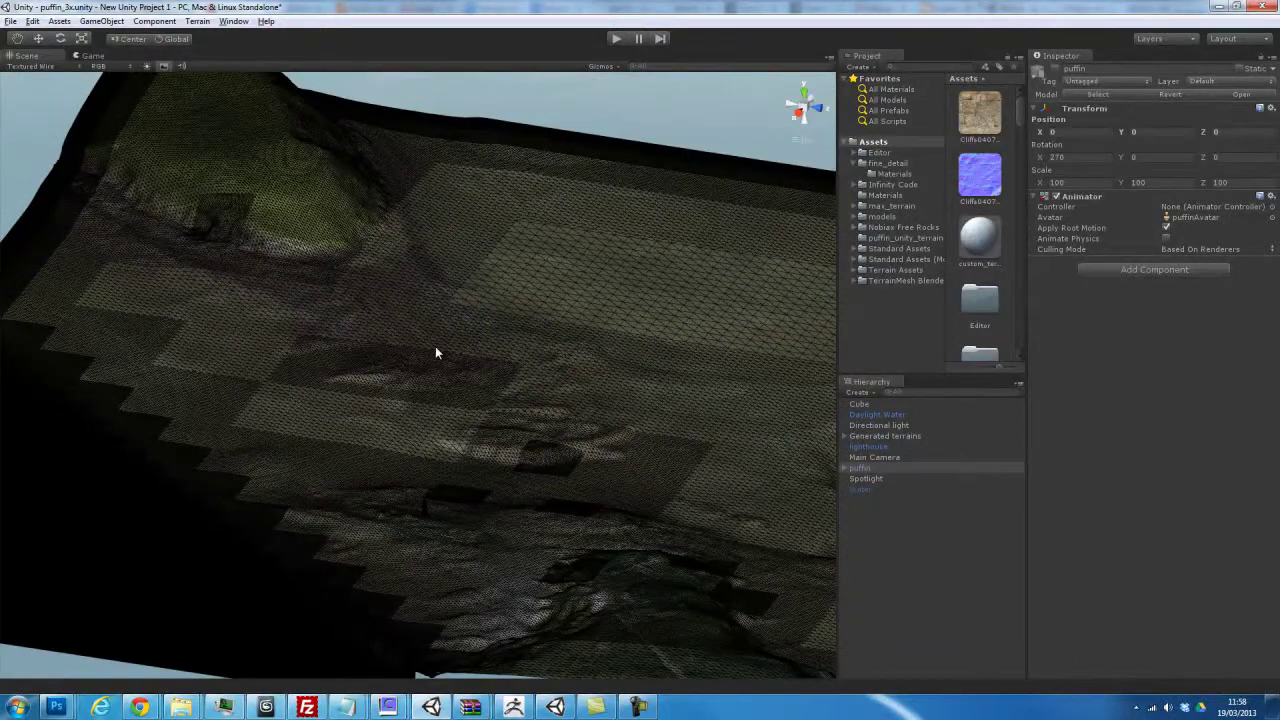
pyautogui.scroll(-2, 435, 353)
pyautogui.keyDown('alt'); pyautogui.moveTo(446, 337); pyautogui.dragTo(399, 383); pyautogui.keyUp('alt')
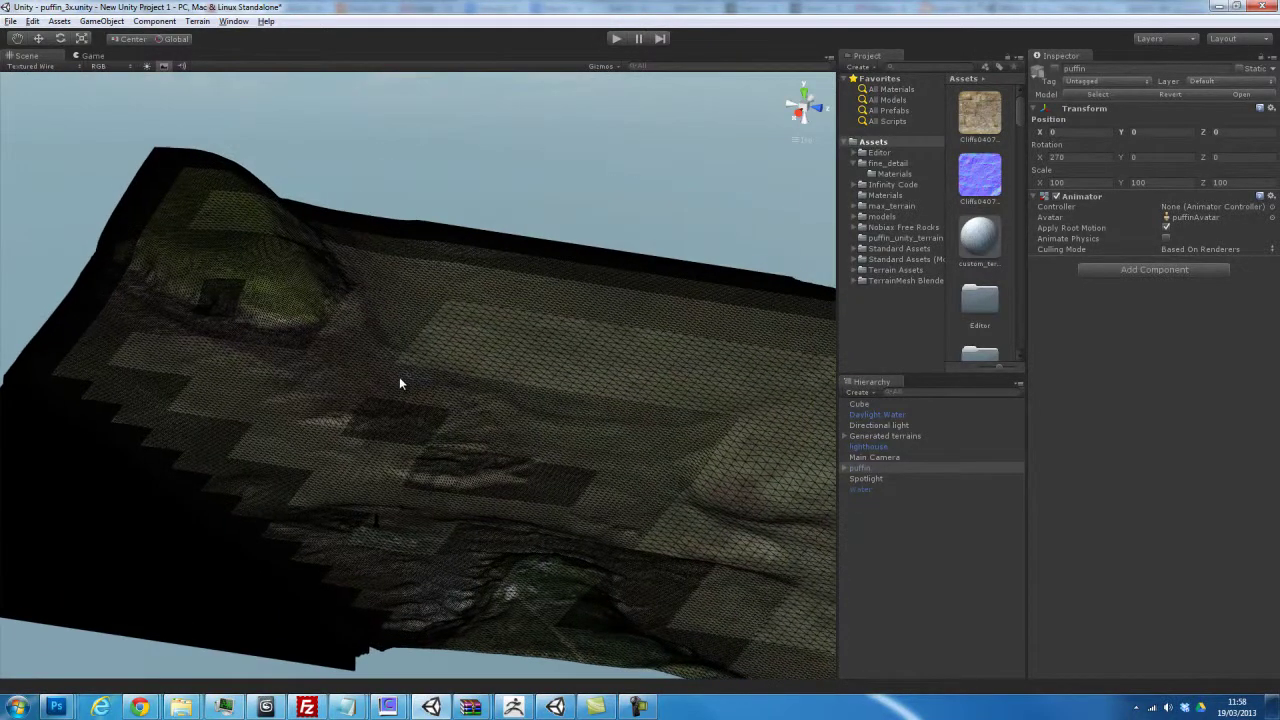
pyautogui.click(49, 65)
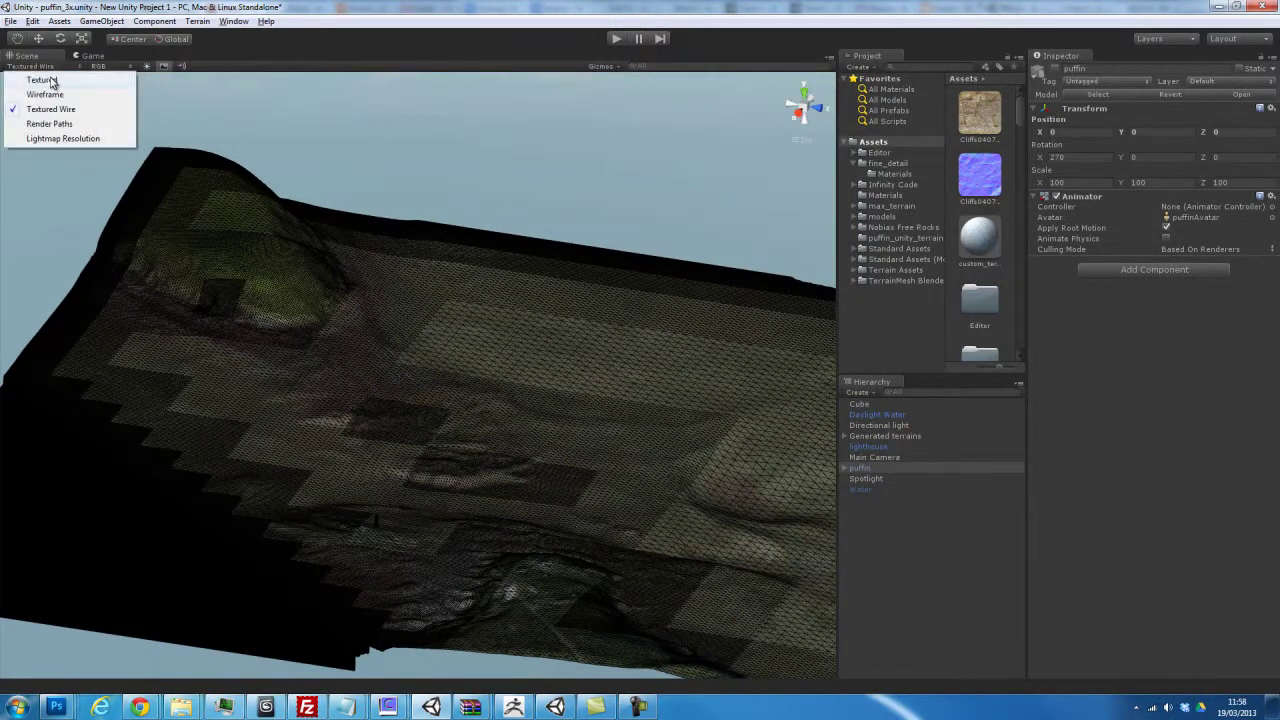
pyautogui.click(45, 79)
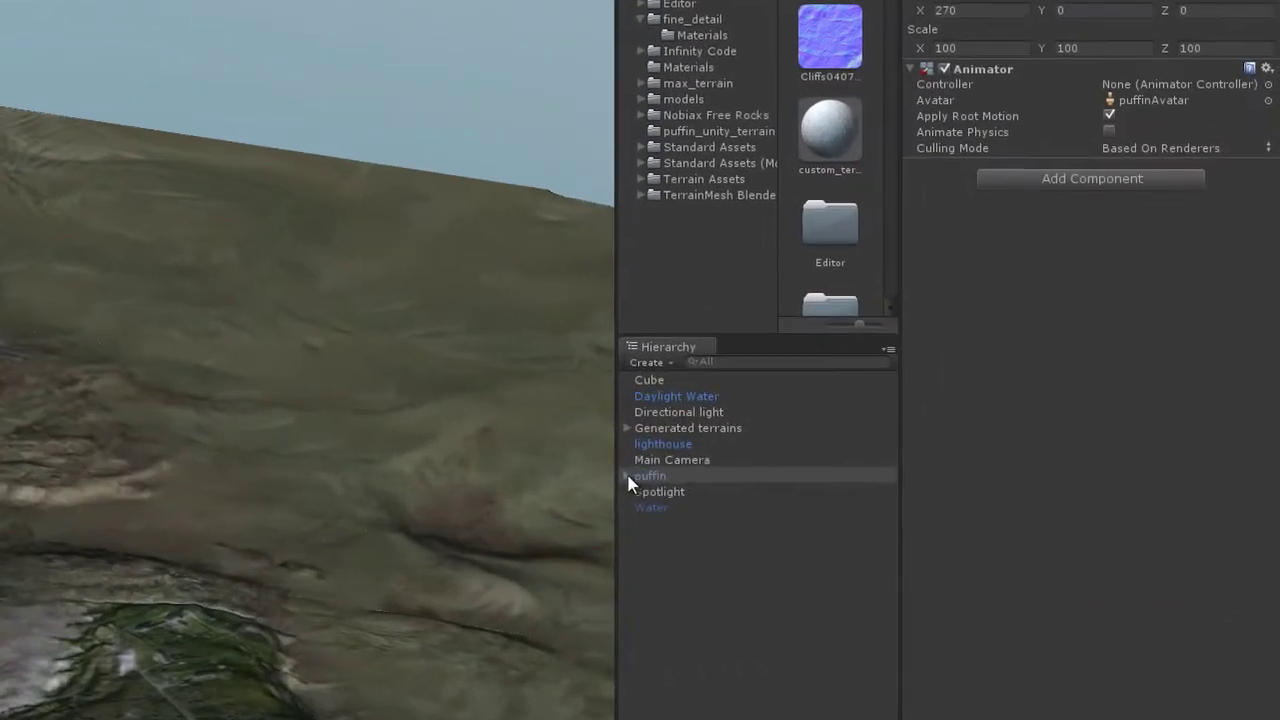
# Step: Expand Generated terrains and select the Generated terrain 0x0 tile
pyautogui.click(844, 467)
pyautogui.click(624, 475)
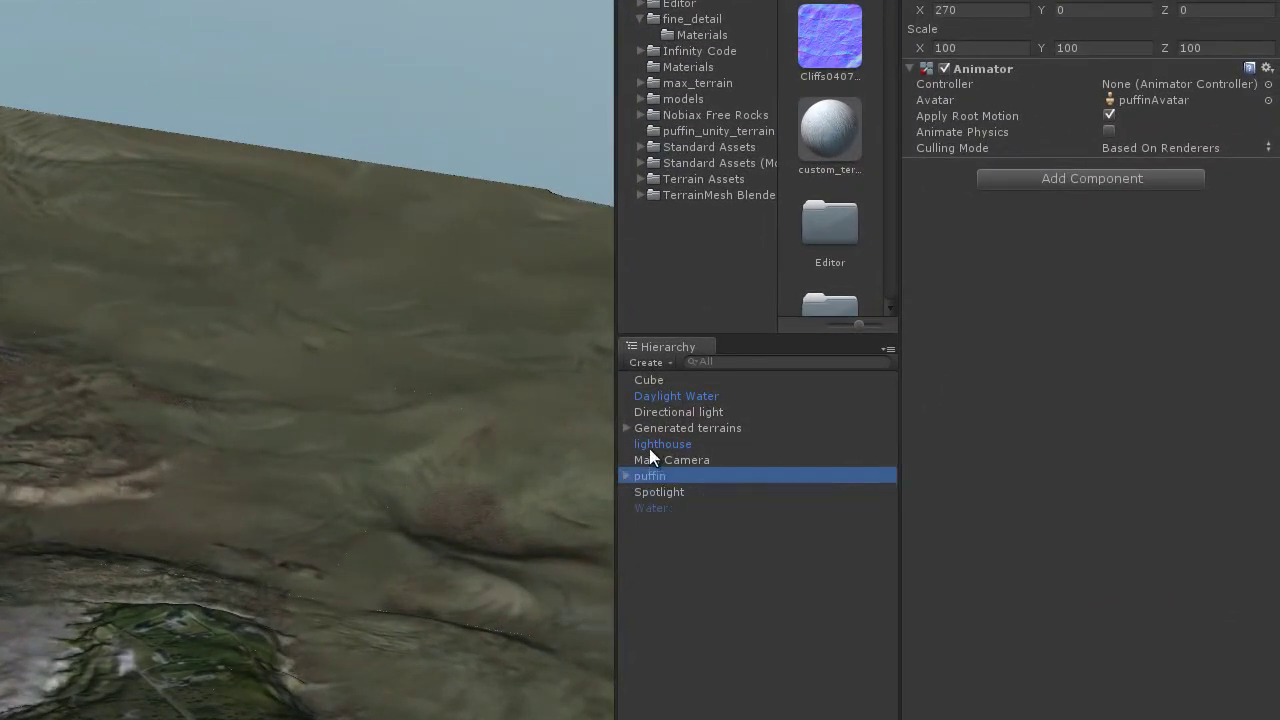
pyautogui.click(627, 428)
pyautogui.click(673, 443)
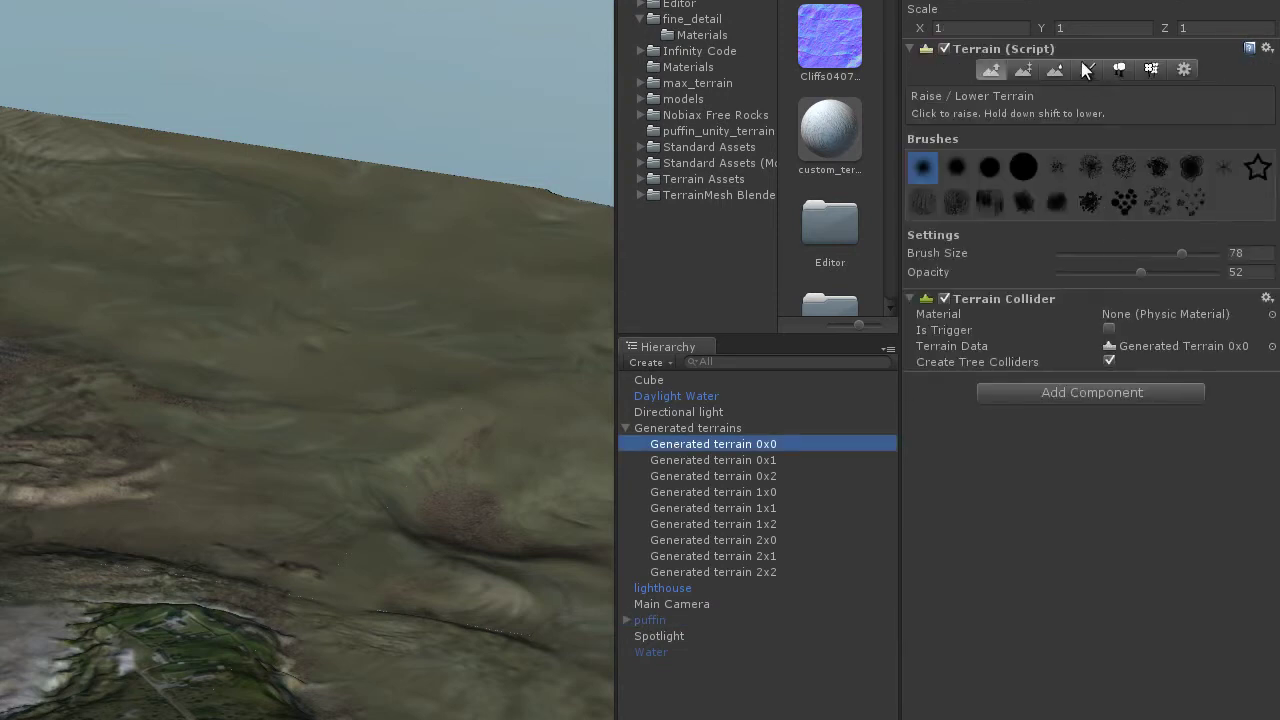
# Step: Open the Paint Texture Edit Texture dialog, showing size 1370 × 1560 and offset 0
pyautogui.click(1087, 69)
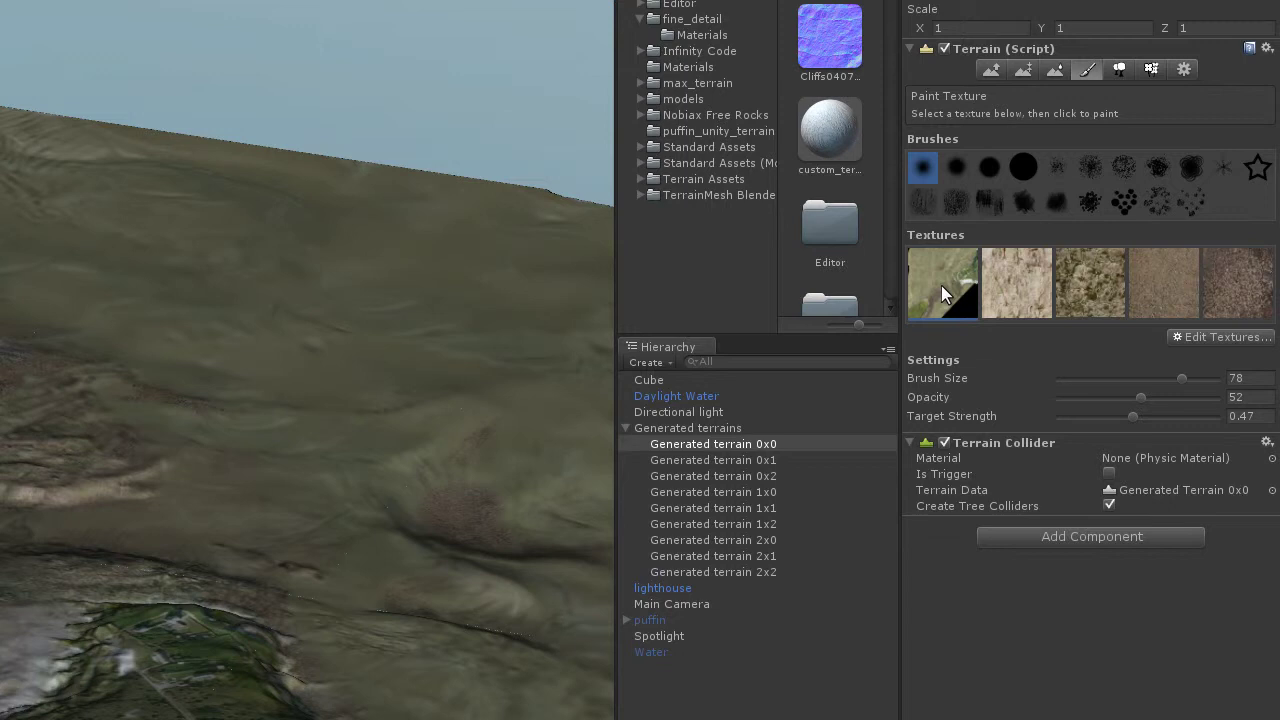
pyautogui.click(1196, 337)
pyautogui.click(1186, 361)
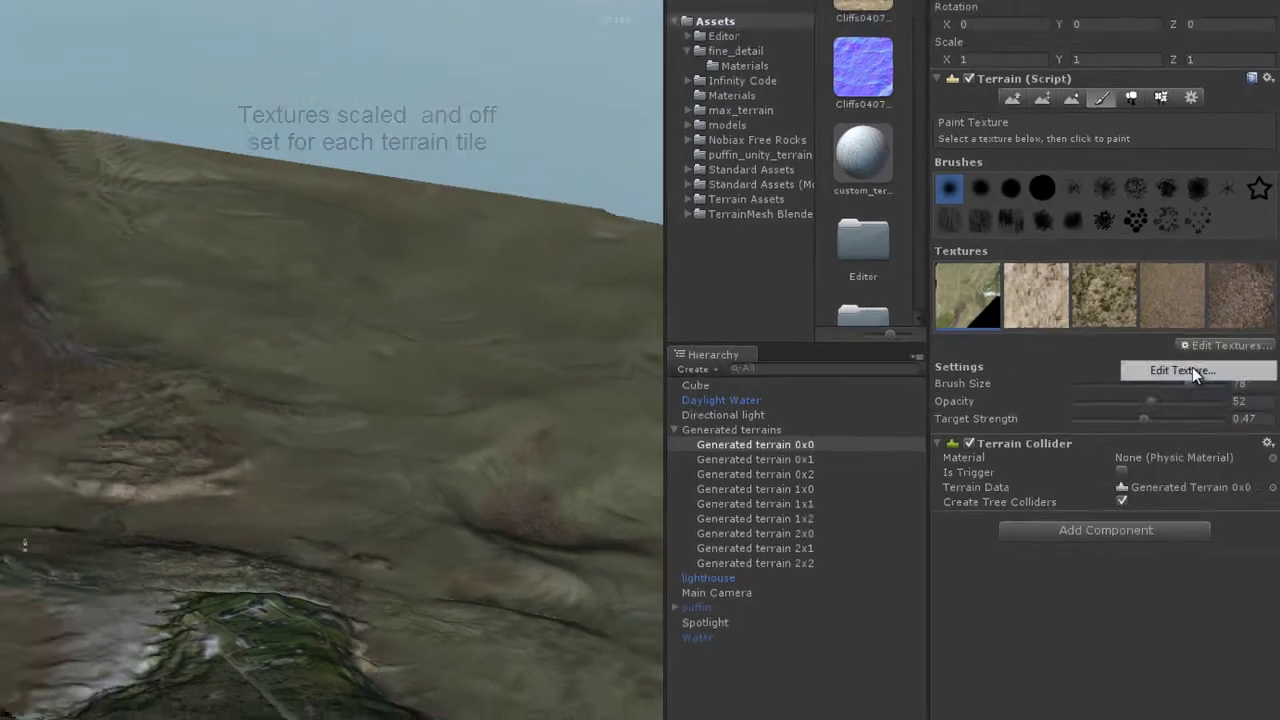
pyautogui.click(1192, 370)
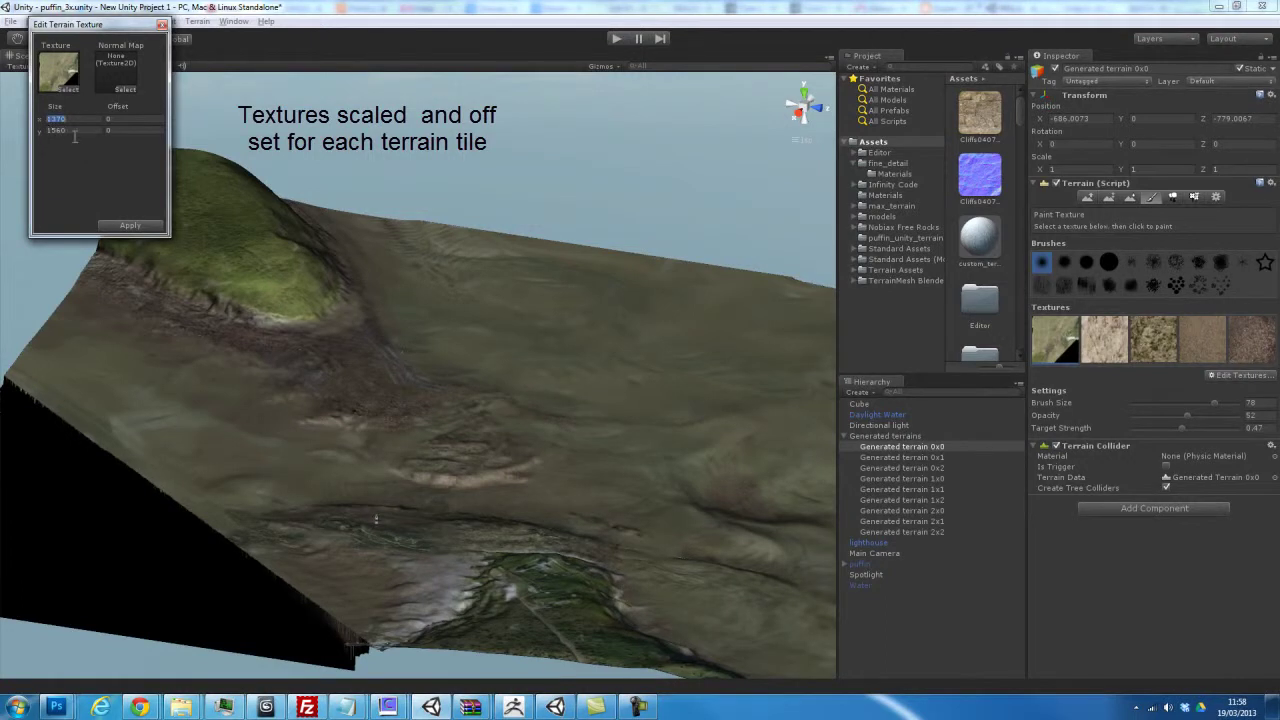
# Step: Set Generated terrain 0x2's texture to 1370 × 1560 with Offset y 1040 and apply it
pyautogui.click(161, 25)
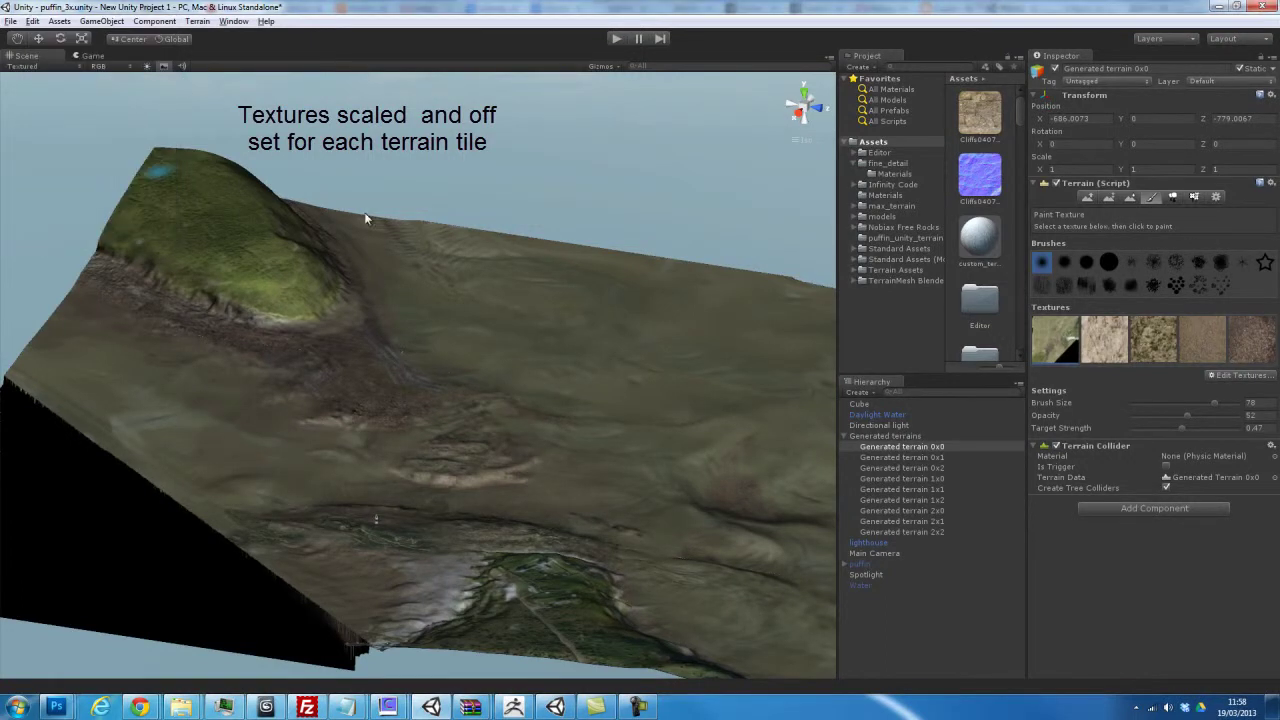
pyautogui.click(899, 468)
pyautogui.click(1222, 377)
pyautogui.click(1222, 397)
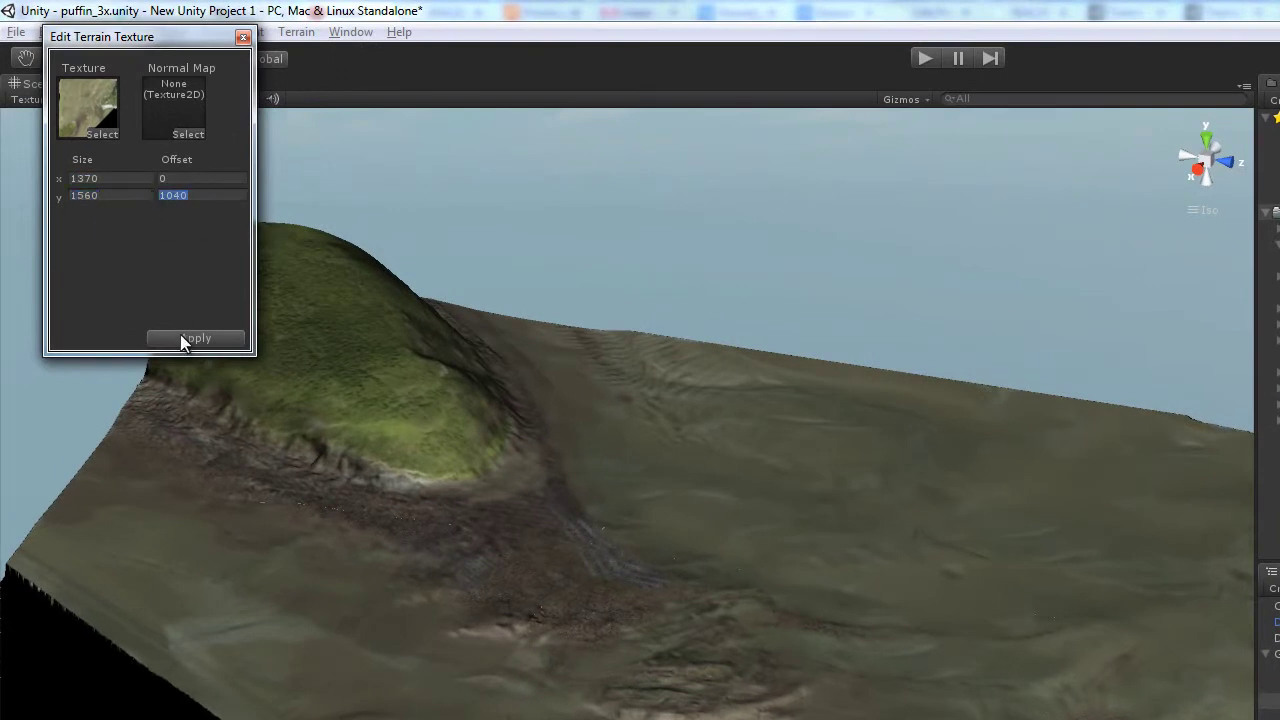
pyautogui.click(241, 38)
pyautogui.moveTo(746, 548); pyautogui.dragTo(714, 523, button='middle')
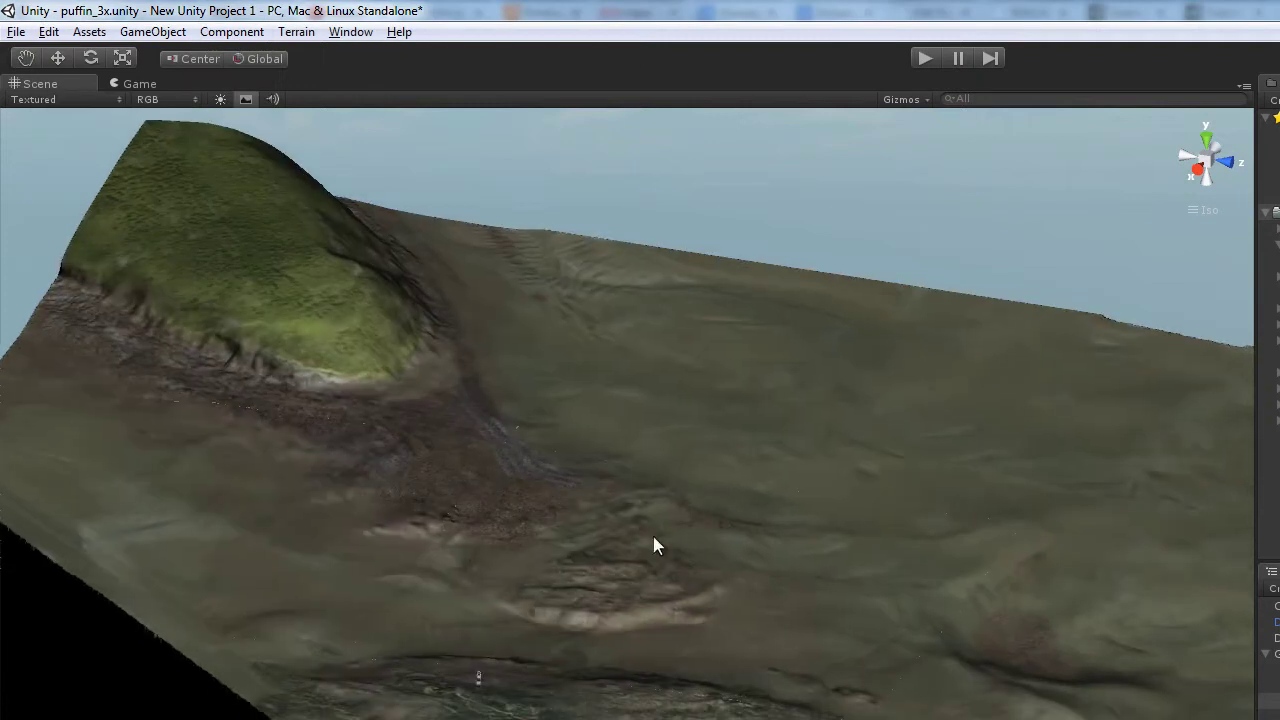
pyautogui.moveTo(653, 536); pyautogui.dragTo(608, 487, button='middle')
pyautogui.moveTo(492, 378)
pyautogui.keyDown('alt'); pyautogui.mouseDown()
pyautogui.moveTo(410, 530)
pyautogui.moveTo(141, 408)
pyautogui.moveTo(348, 401)
pyautogui.mouseUp(); pyautogui.keyUp('alt')
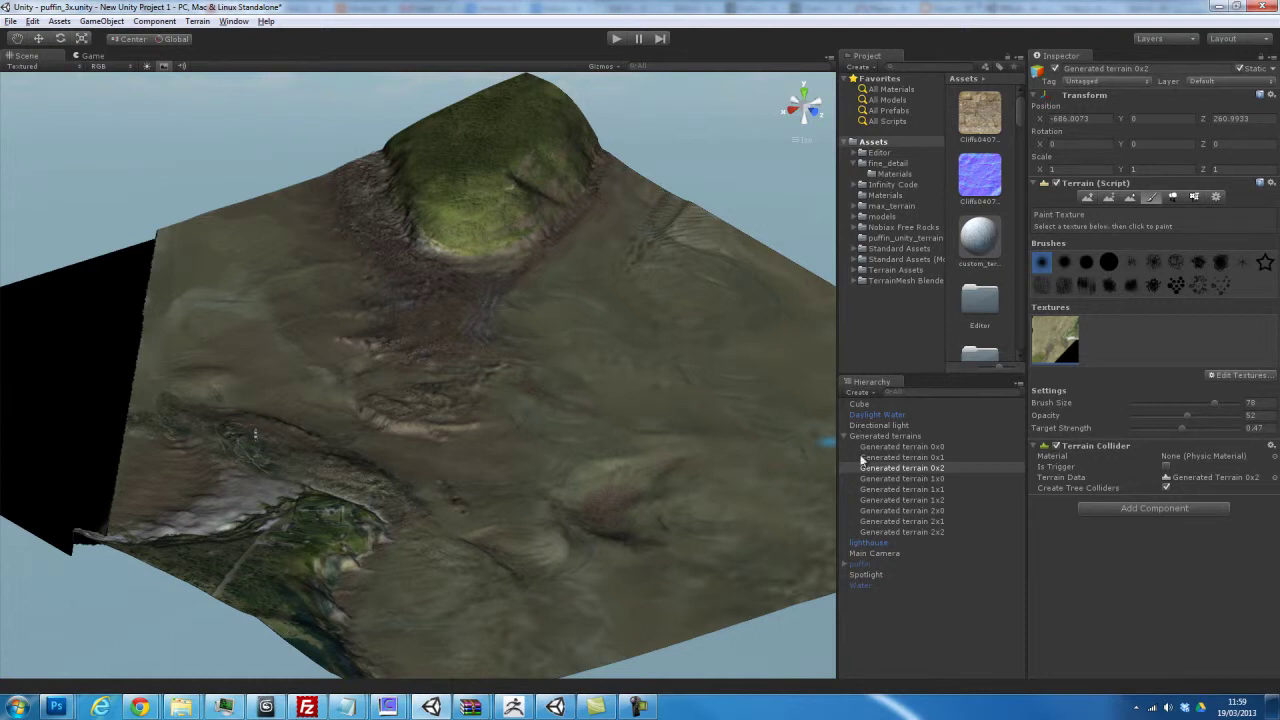
# Step: Activate the Water object and zoom in close over the new sea surface around the island
pyautogui.click(857, 584)
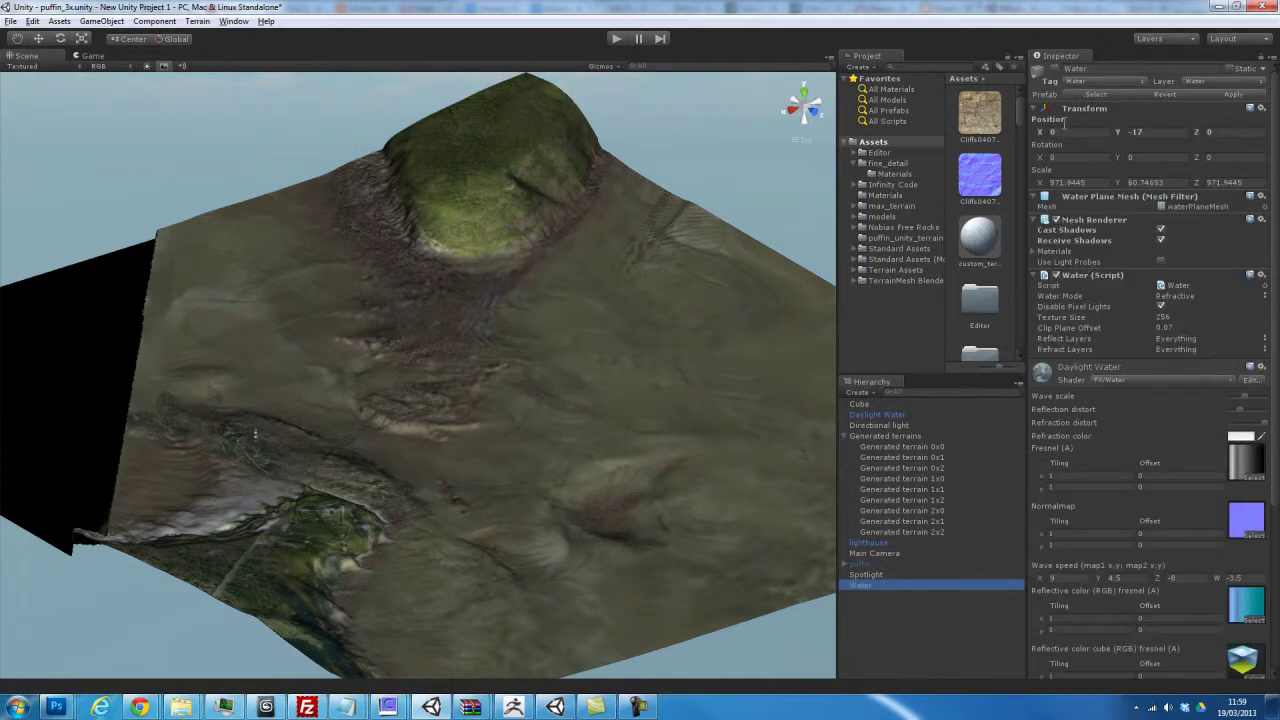
pyautogui.click(1038, 69)
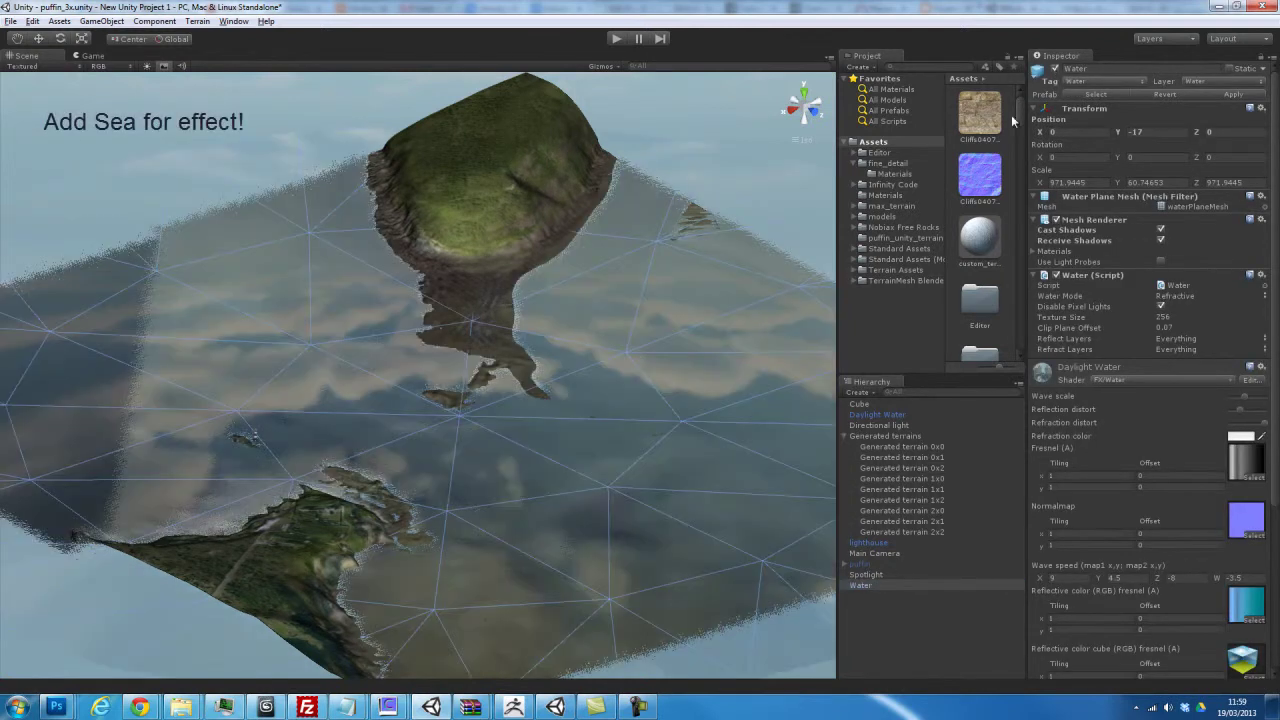
pyautogui.keyDown('alt'); pyautogui.moveTo(569, 463); pyautogui.dragTo(534, 478); pyautogui.keyUp('alt')
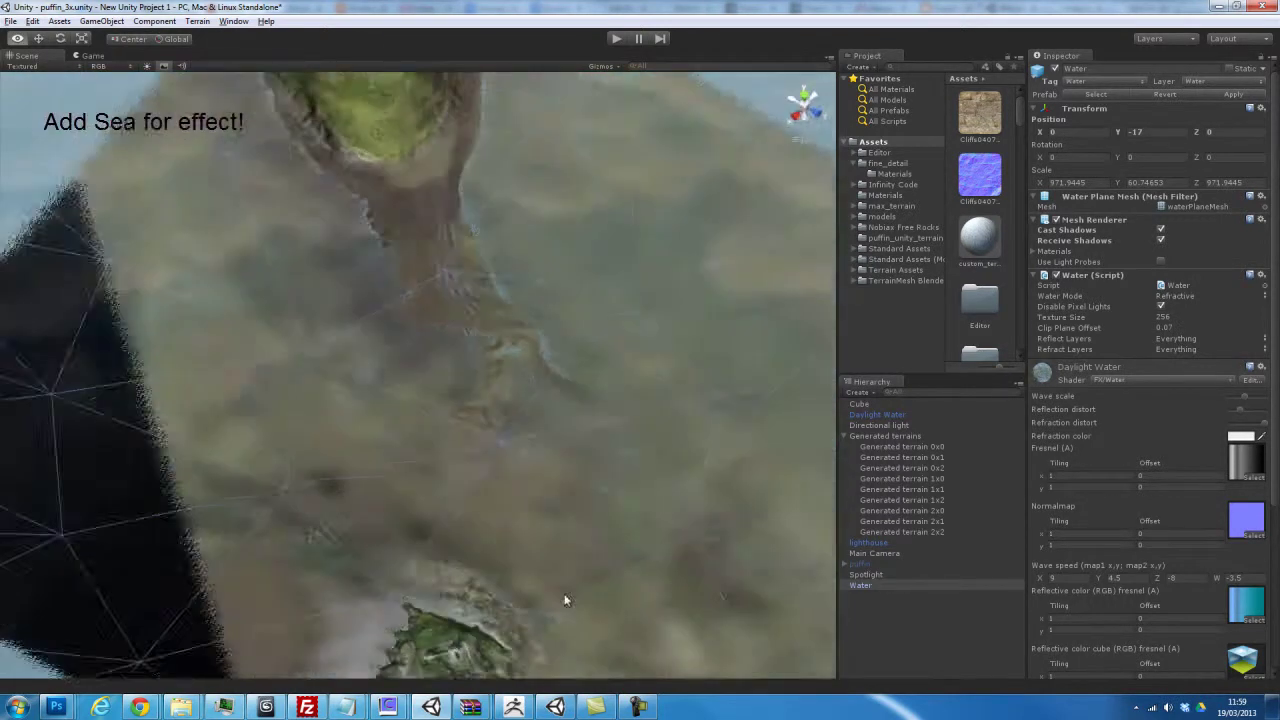
pyautogui.moveTo(534, 478)
pyautogui.keyDown('alt'); pyautogui.mouseDown()
pyautogui.moveTo(328, 587)
pyautogui.moveTo(468, 491)
pyautogui.mouseUp(); pyautogui.keyUp('alt')
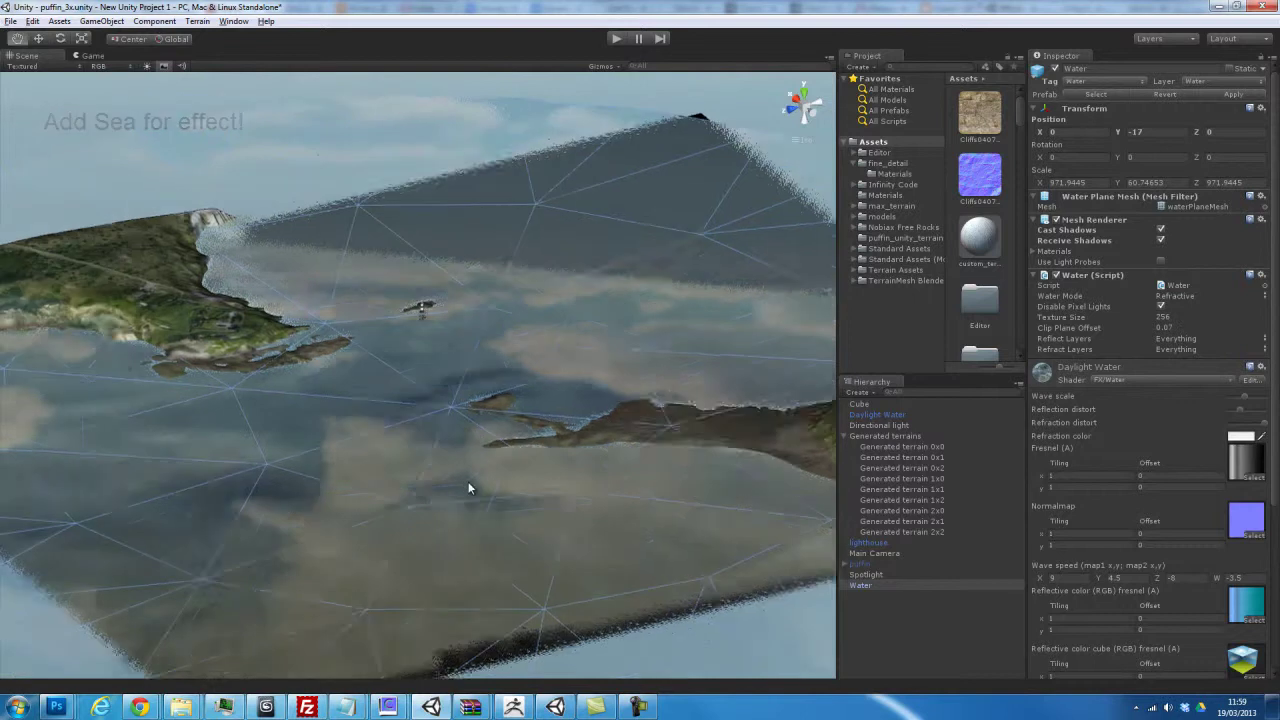
pyautogui.scroll(2, 469, 495)
pyautogui.scroll(2, 470, 498)
pyautogui.scroll(2, 470, 501)
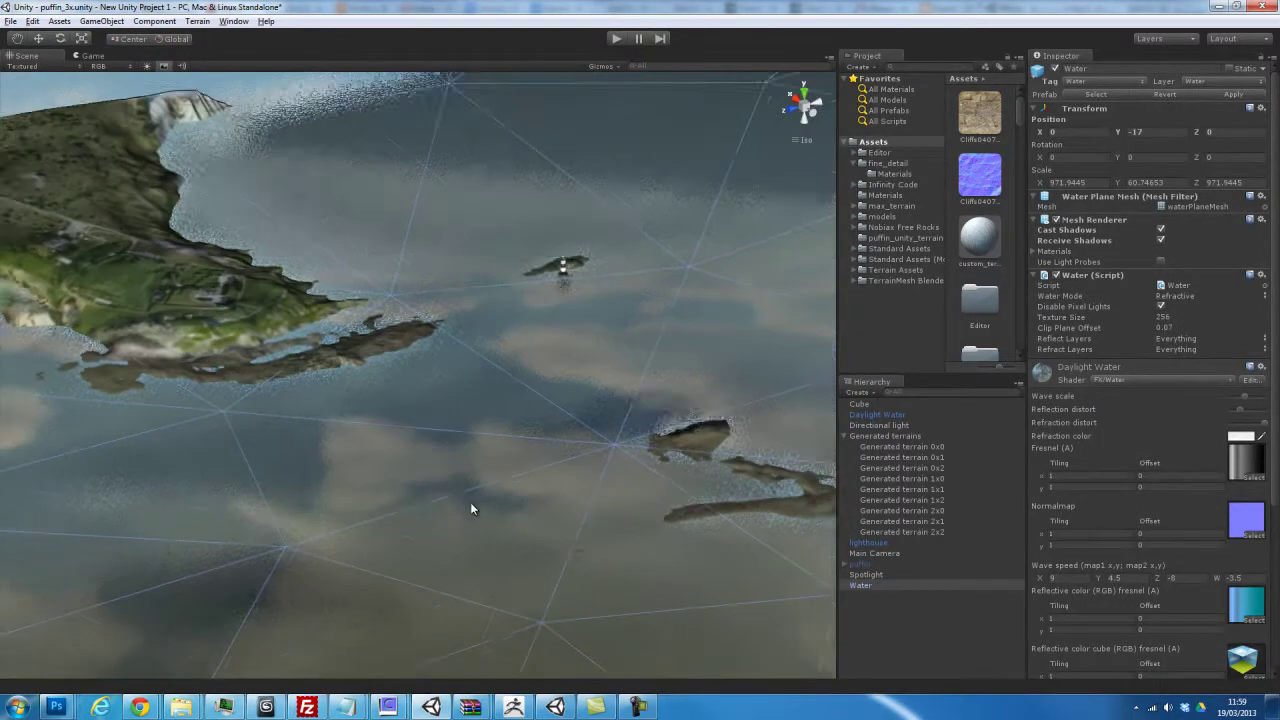
pyautogui.scroll(2, 471, 506)
pyautogui.scroll(2, 471, 506)
pyautogui.scroll(2, 472, 505)
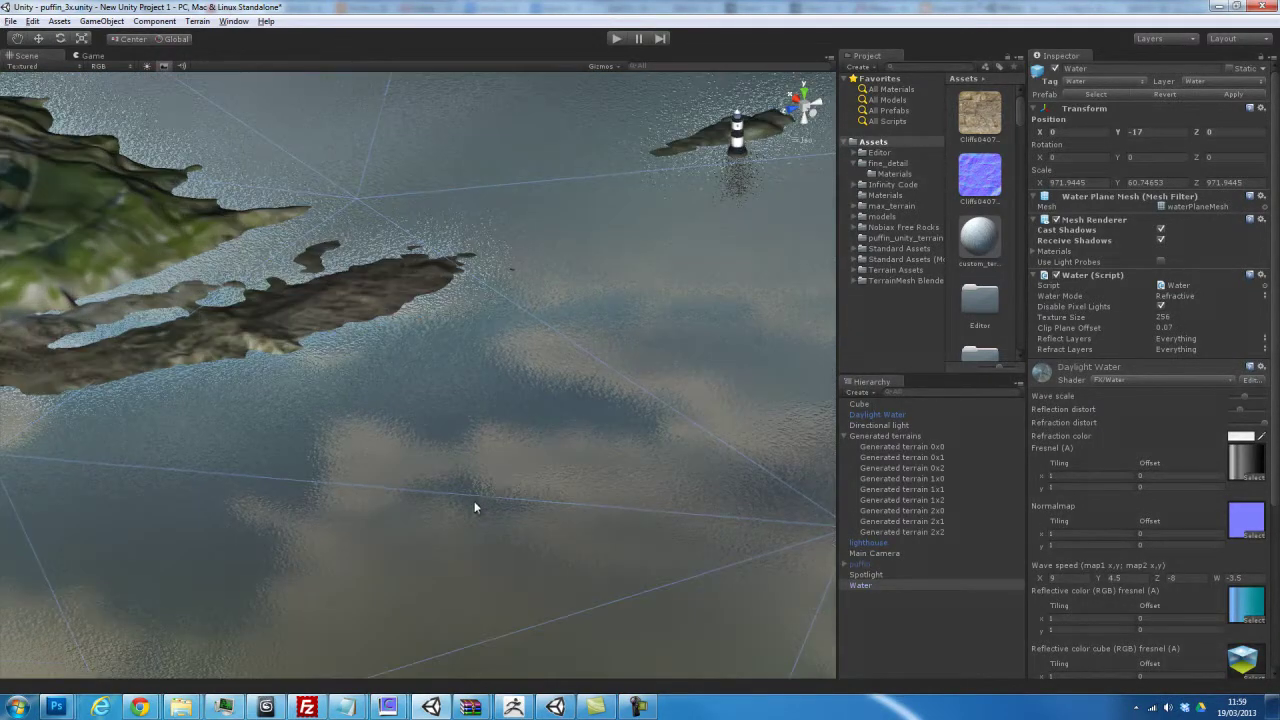
# Step: Pan across the water and orbit down to a low angle showing island and lighthouse
pyautogui.keyDown('alt'); pyautogui.moveTo(498, 479); pyautogui.dragTo(506, 549); pyautogui.keyUp('alt')
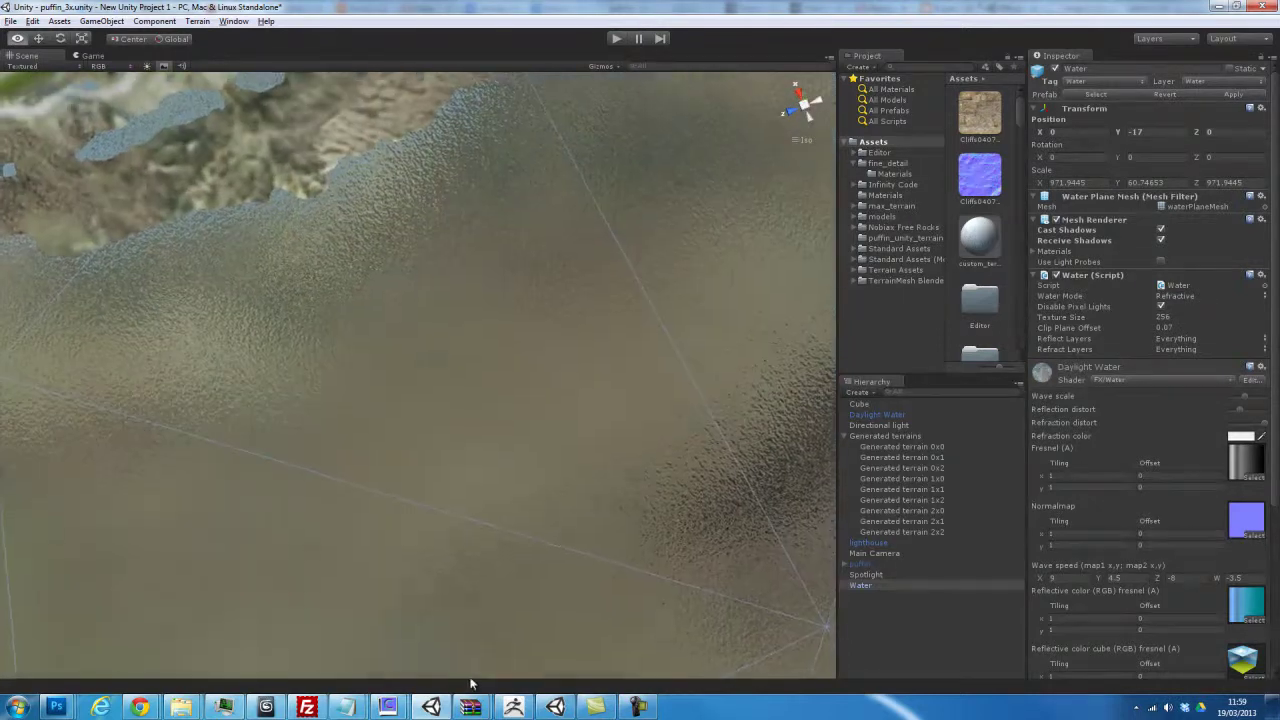
pyautogui.scroll(-2, 506, 544)
pyautogui.scroll(-2, 506, 544)
pyautogui.scroll(-2, 506, 544)
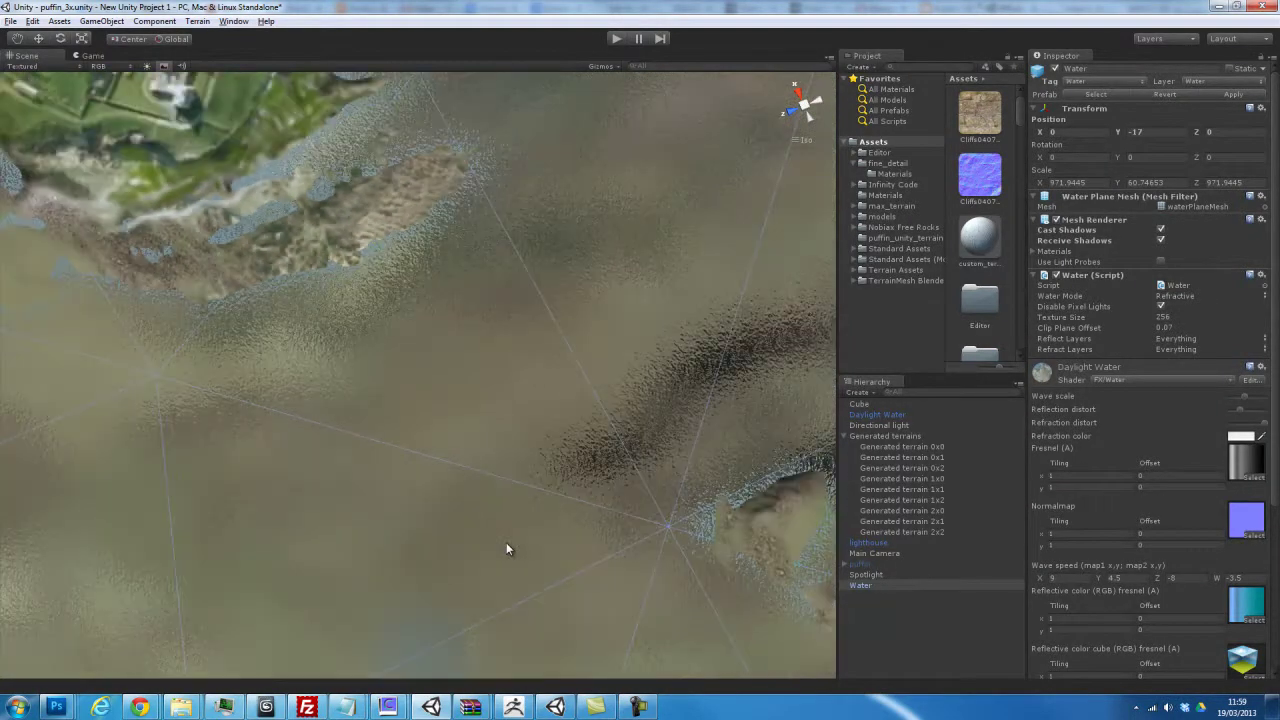
pyautogui.moveTo(486, 463); pyautogui.dragTo(166, 427)
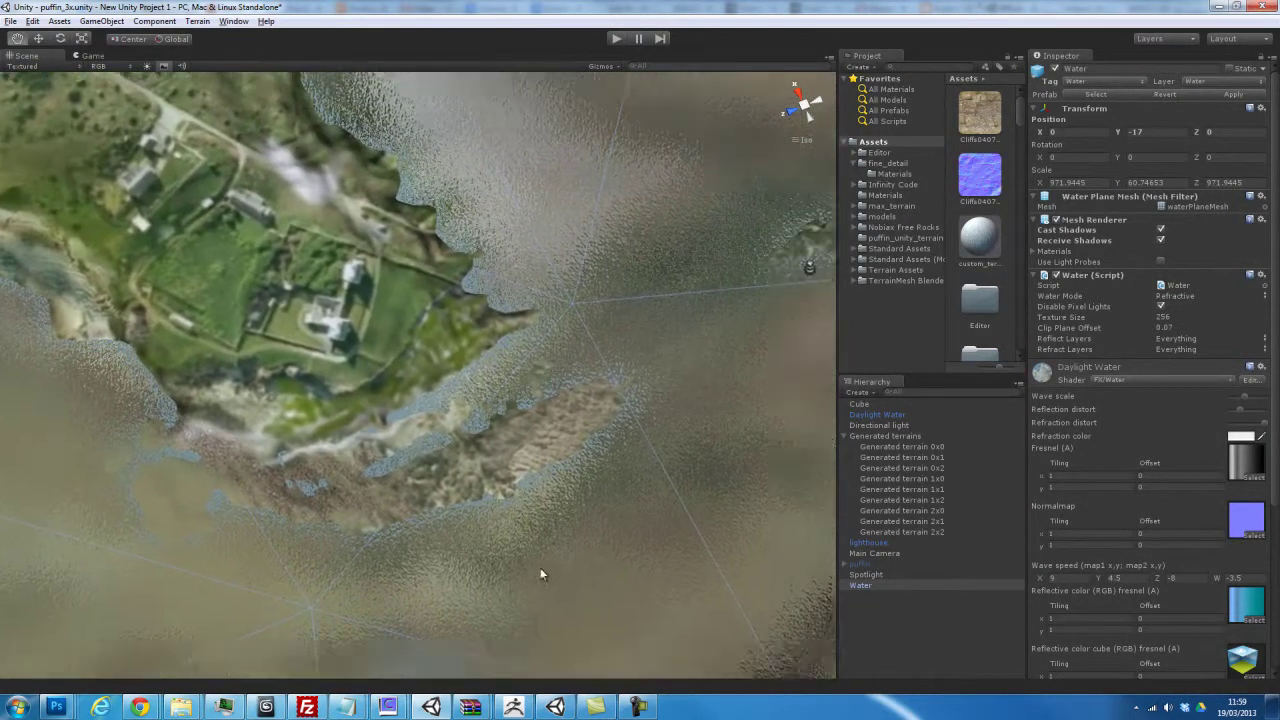
pyautogui.moveTo(691, 507); pyautogui.dragTo(328, 505)
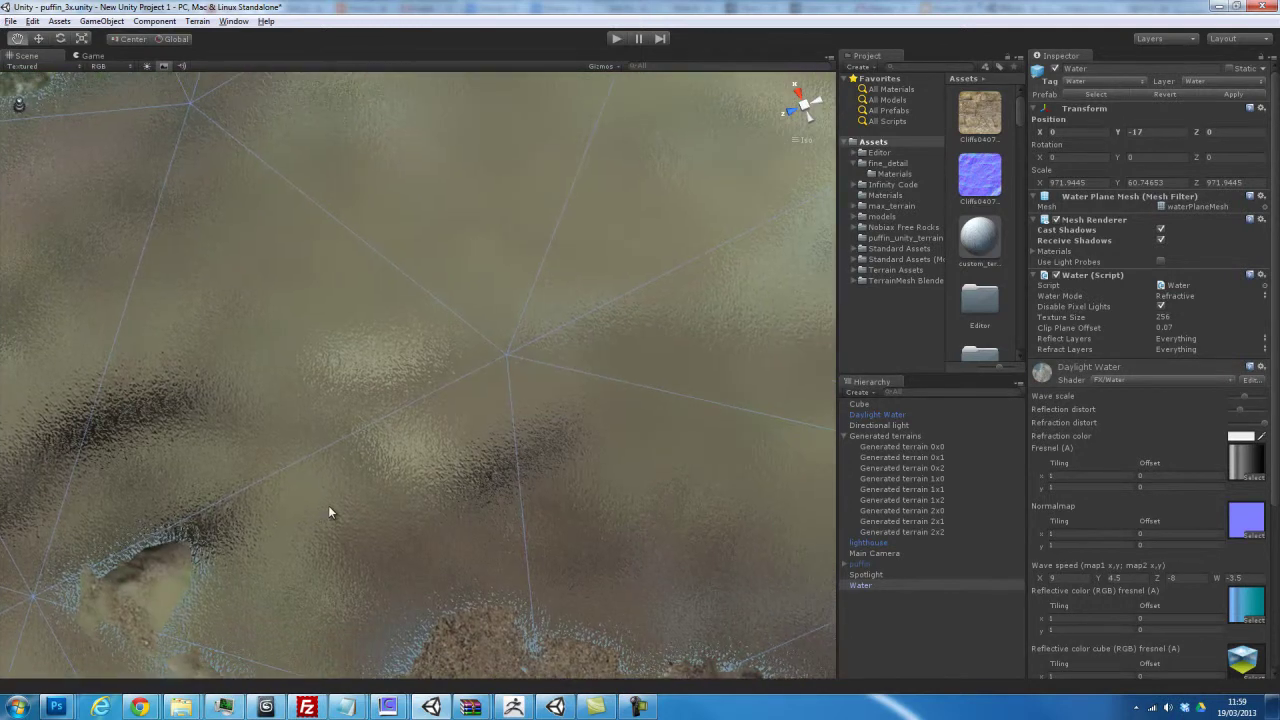
pyautogui.moveTo(453, 478)
pyautogui.keyDown('alt'); pyautogui.mouseDown()
pyautogui.moveTo(822, 226)
pyautogui.moveTo(946, 221)
pyautogui.mouseUp(); pyautogui.keyUp('alt')
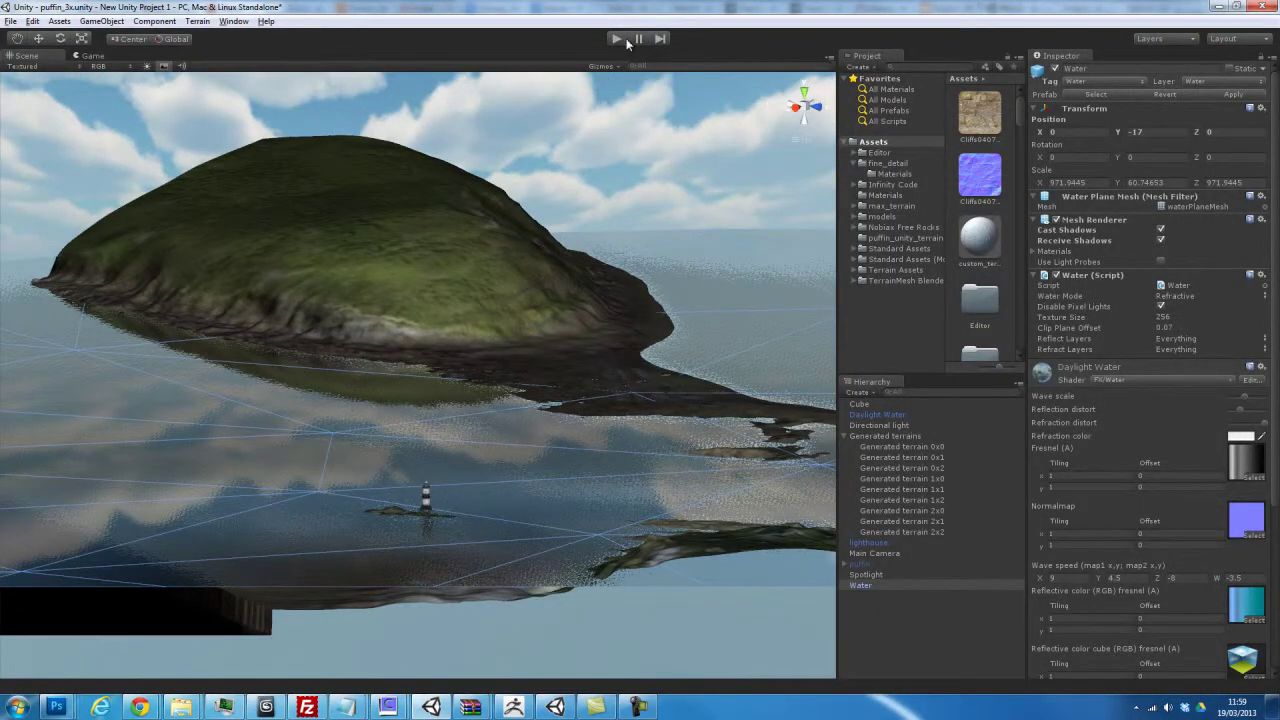
# Step: Enter Play mode to preview the island scene in the Game view
pyautogui.click(617, 40)
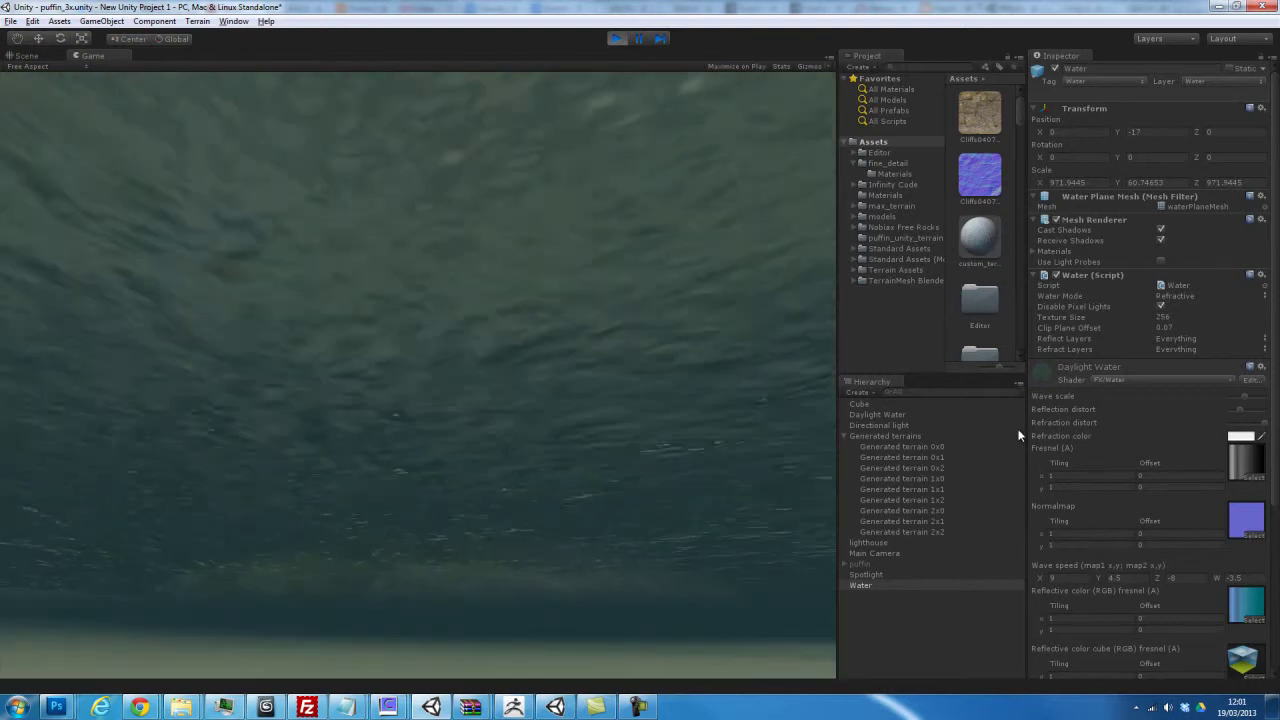
# Step: Toggle Daylight Water off and on twice, leaving it active
pyautogui.click(1012, 426)
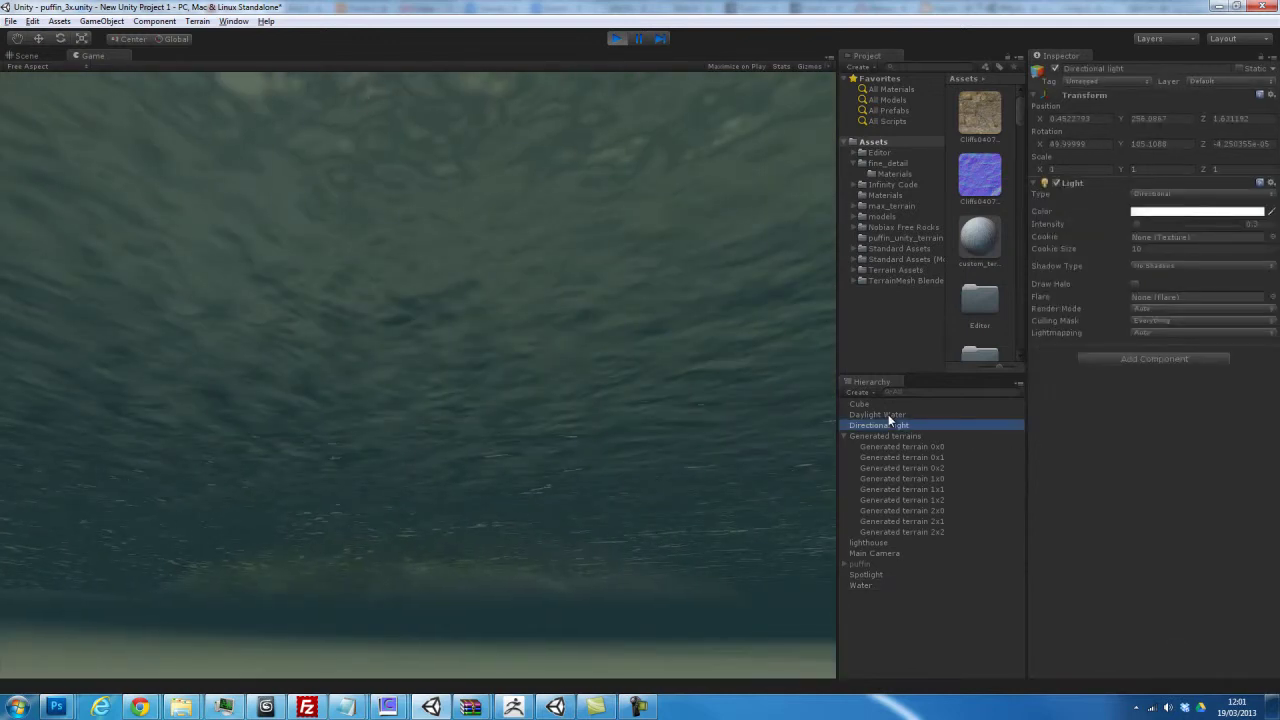
pyautogui.click(888, 414)
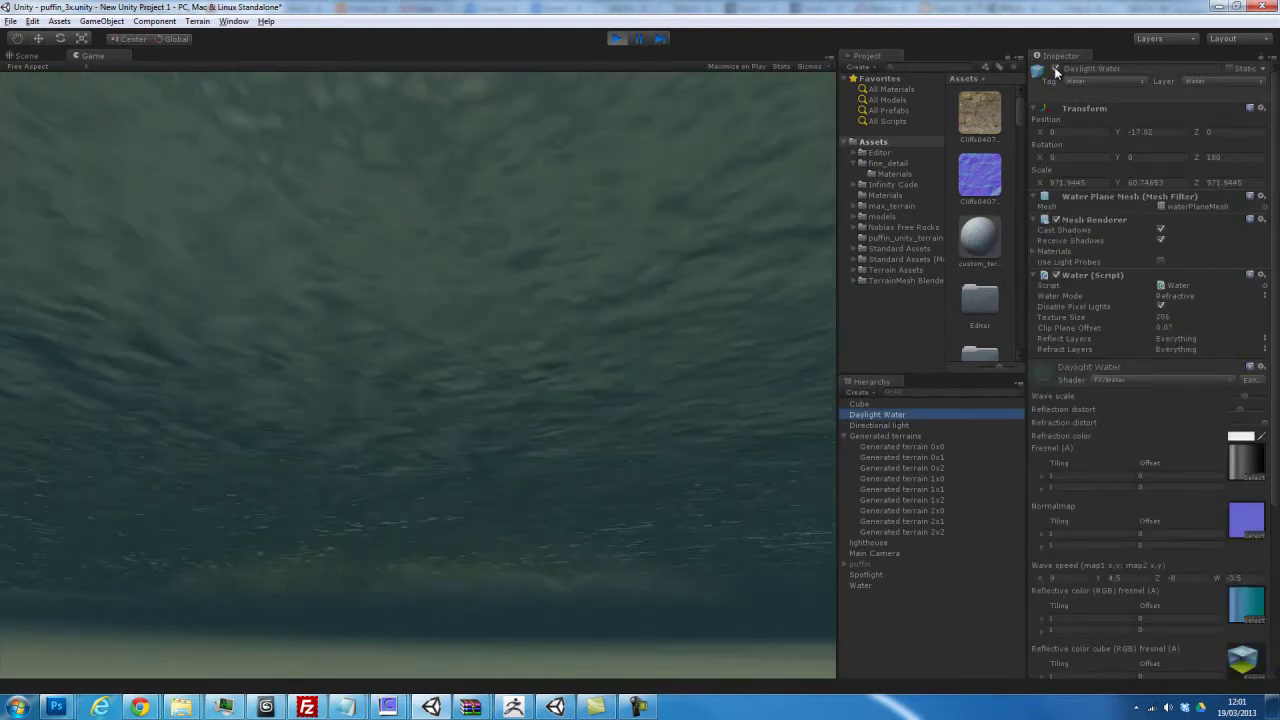
pyautogui.click(1055, 69)
pyautogui.click(1055, 69)
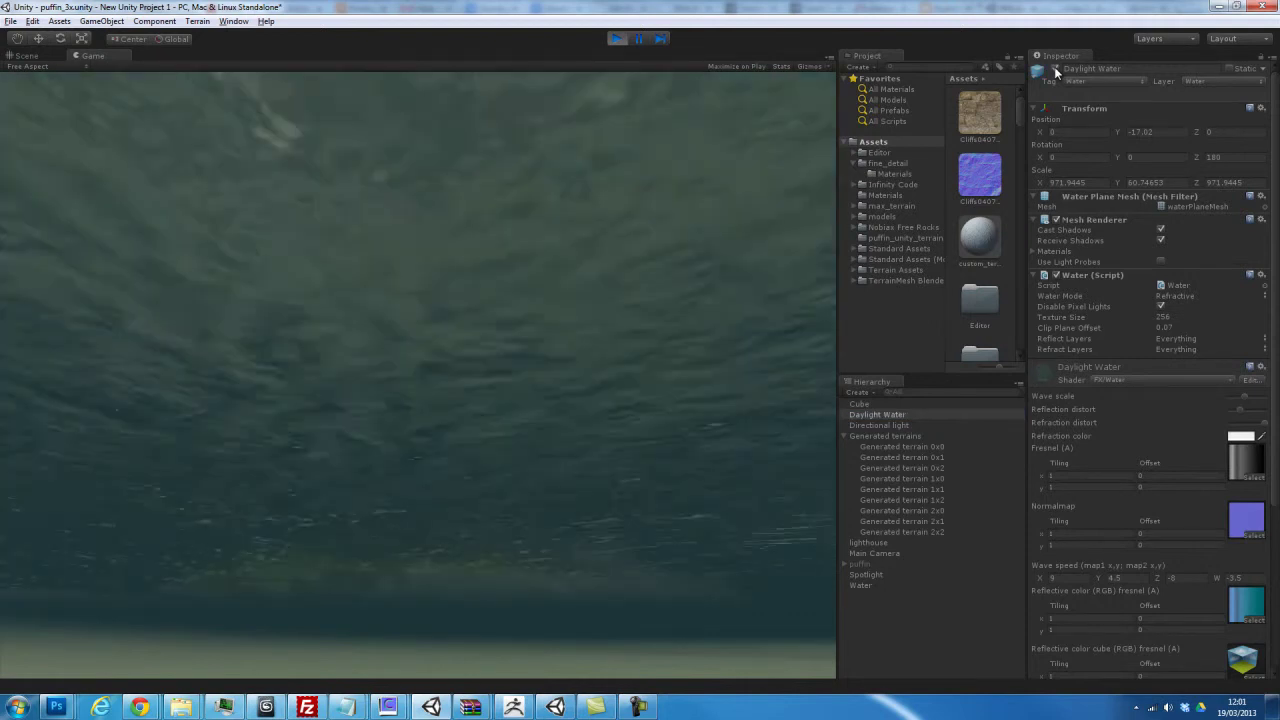
pyautogui.click(1055, 69)
pyautogui.click(1055, 70)
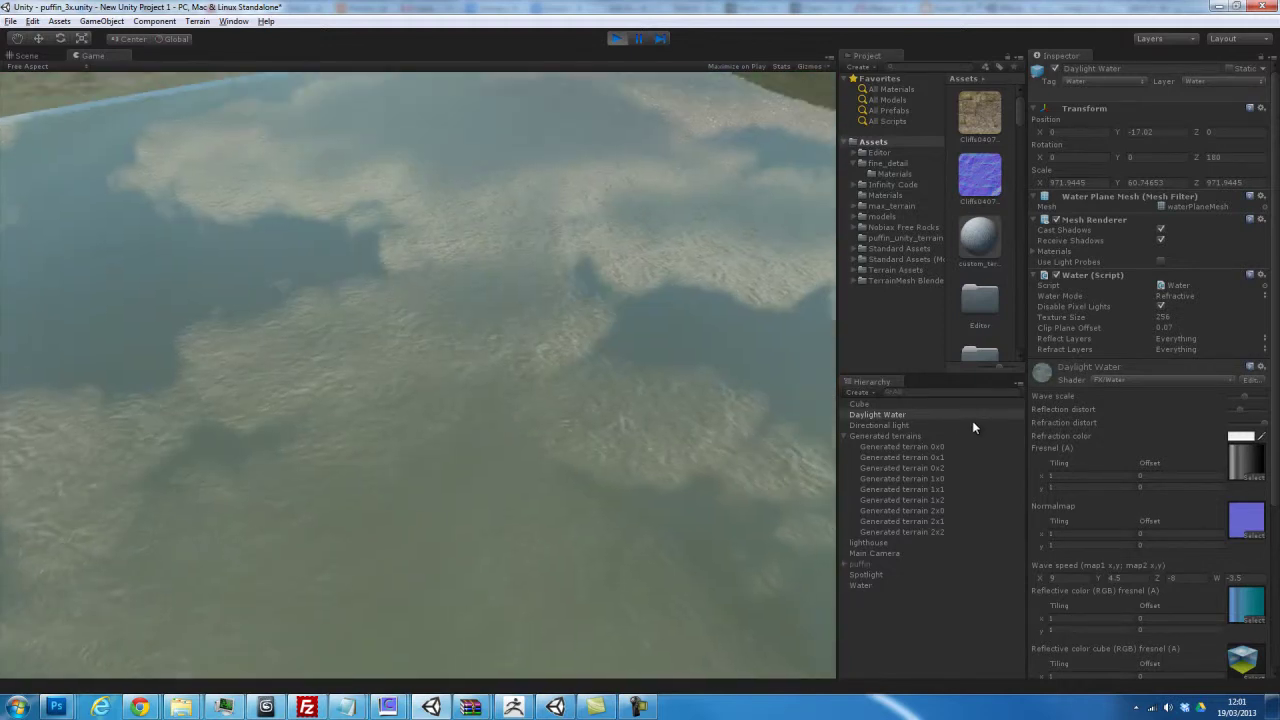
# Step: Hide the Water object briefly, then switch it back on
pyautogui.click(972, 425)
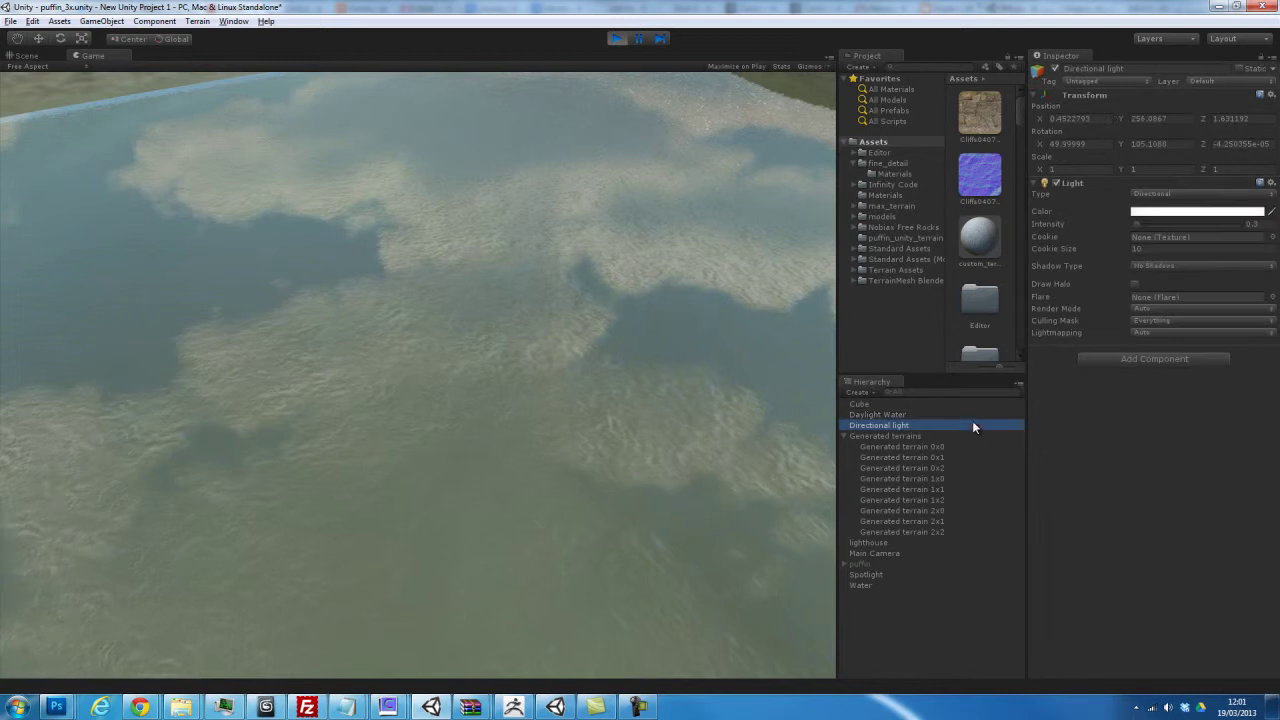
pyautogui.click(862, 584)
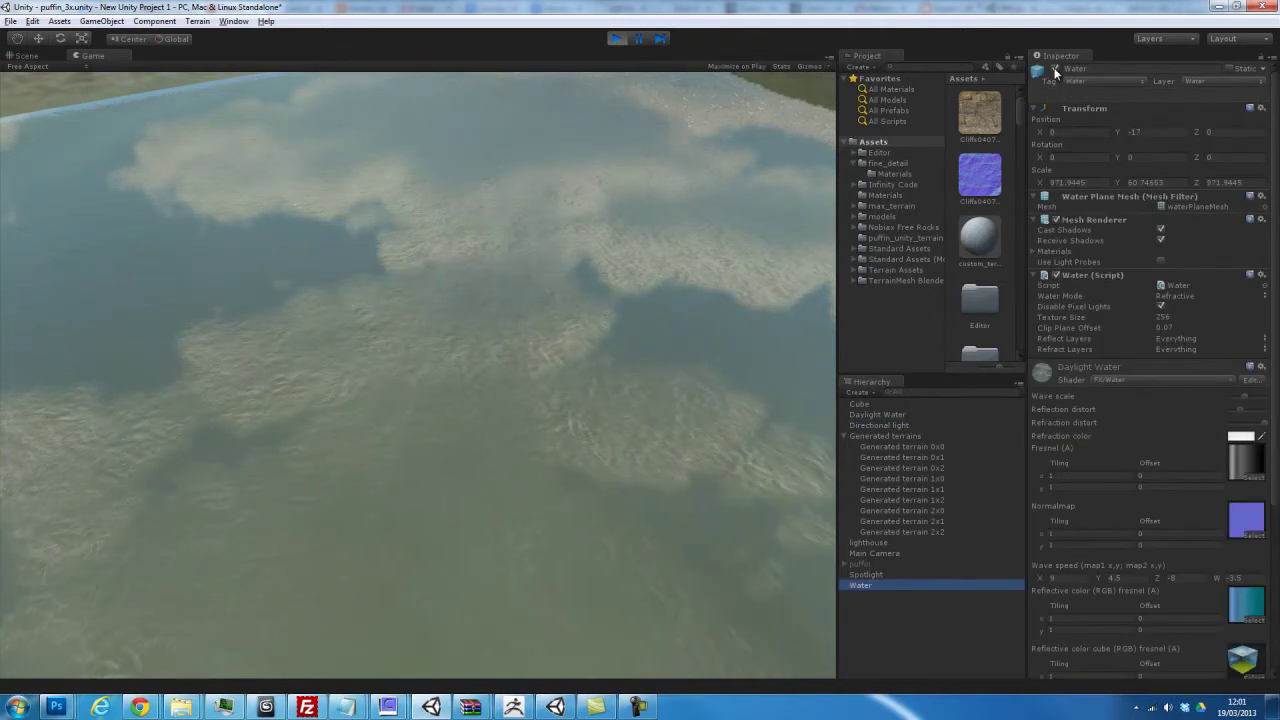
pyautogui.click(1054, 69)
pyautogui.click(1054, 69)
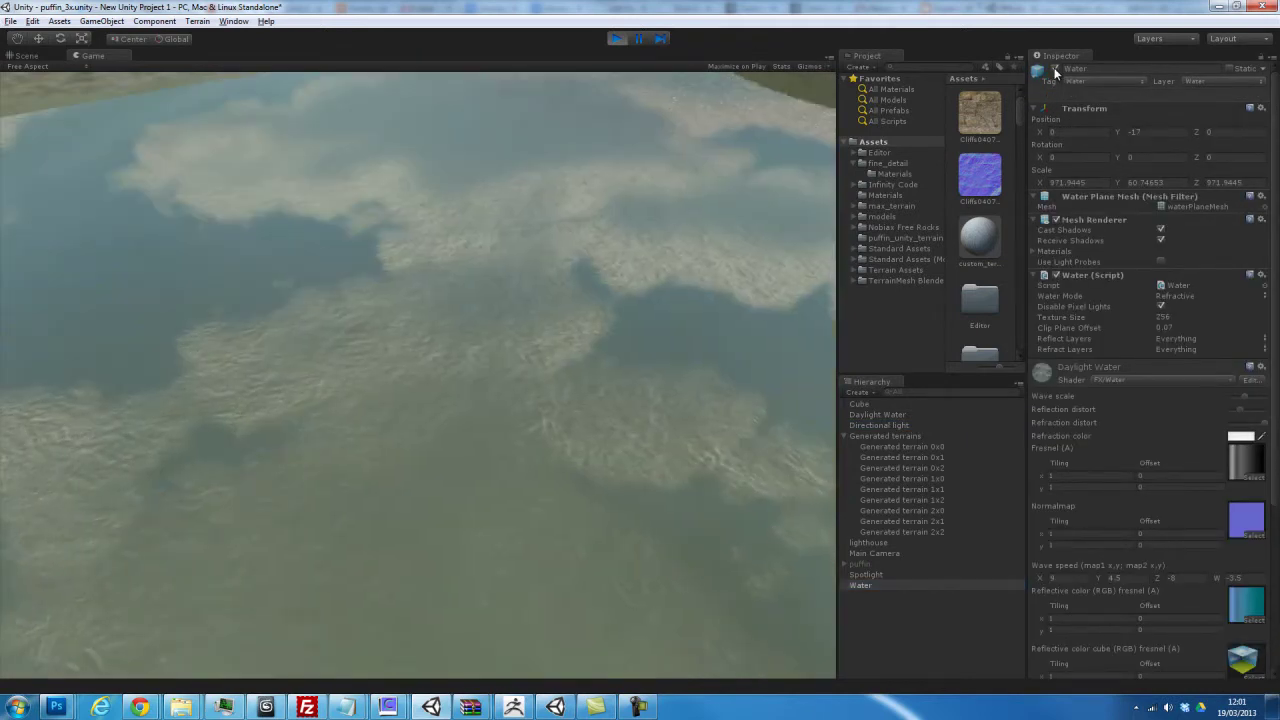